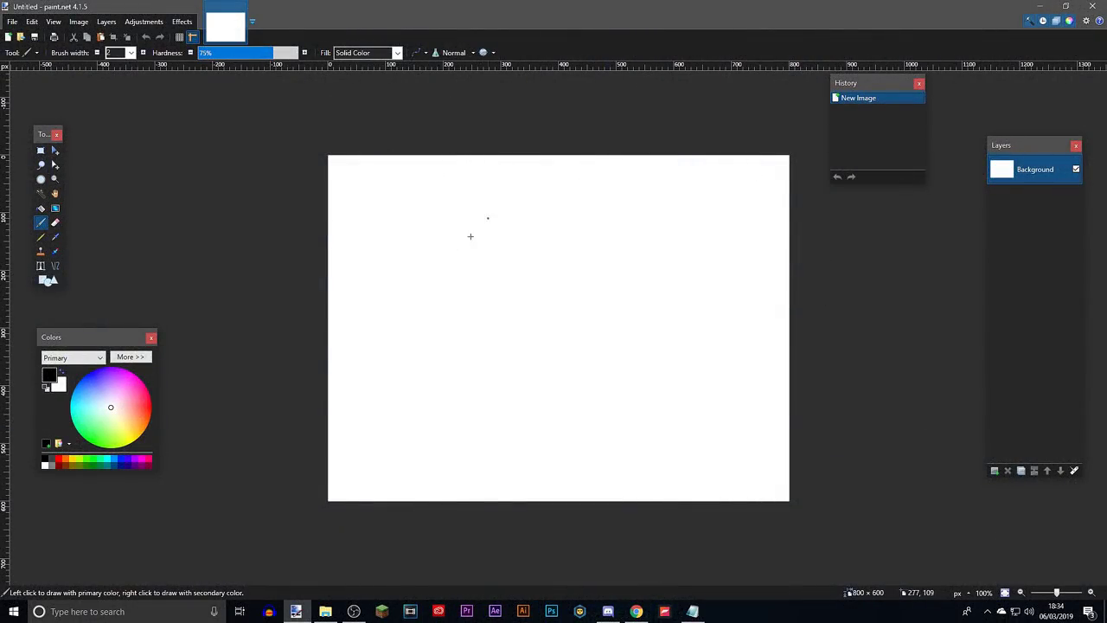
{"action": "scroll", "coordinate": [591, 187], "scroll_direction": "down", "scroll_amount": 5}
{"action": "scroll", "coordinate": [590, 193], "scroll_direction": "up", "scroll_amount": 4}
{"action": "left_click_drag", "start_coordinate": [749, 207], "coordinate": [647, 230]}
{"action": "scroll", "coordinate": [514, 198], "scroll_direction": "up", "scroll_amount": 2}
{"action": "scroll", "coordinate": [641, 417], "scroll_direction": "down", "scroll_amount": 3}
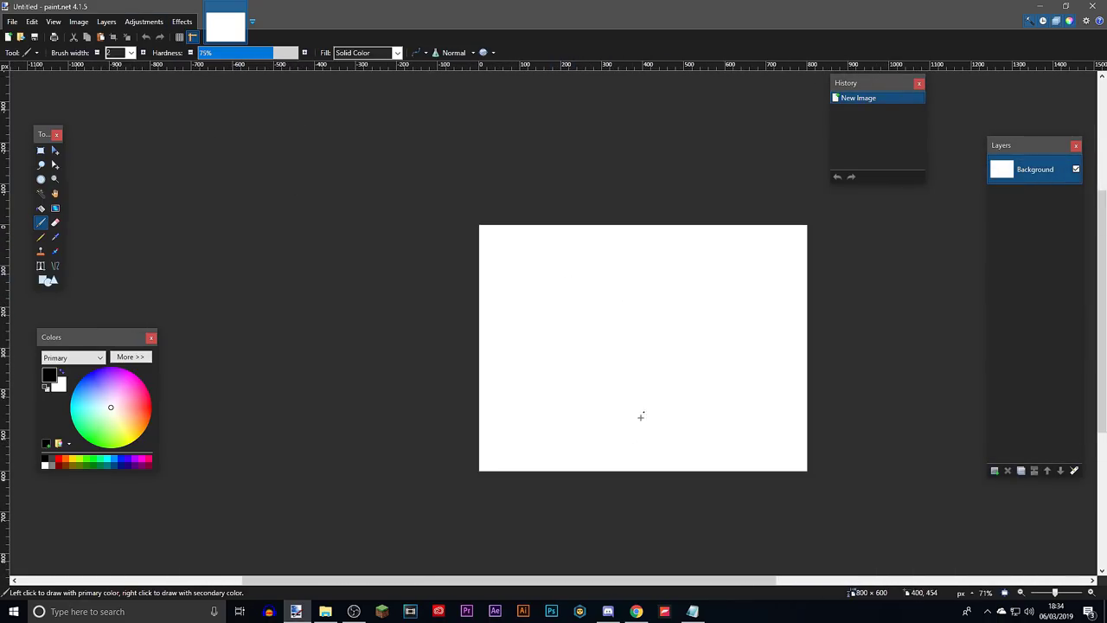
{"action": "scroll", "coordinate": [731, 410], "scroll_direction": "up", "scroll_amount": 2}
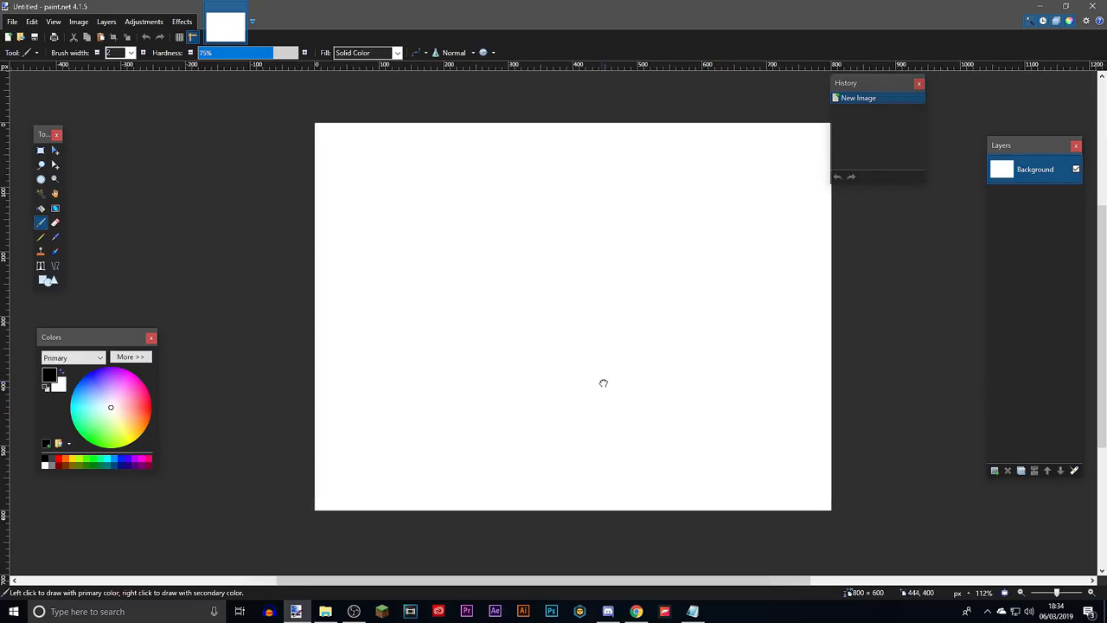
{"action": "scroll", "coordinate": [555, 312], "scroll_direction": "up", "scroll_amount": 1}
{"action": "scroll", "coordinate": [558, 308], "scroll_direction": "down", "scroll_amount": 1}
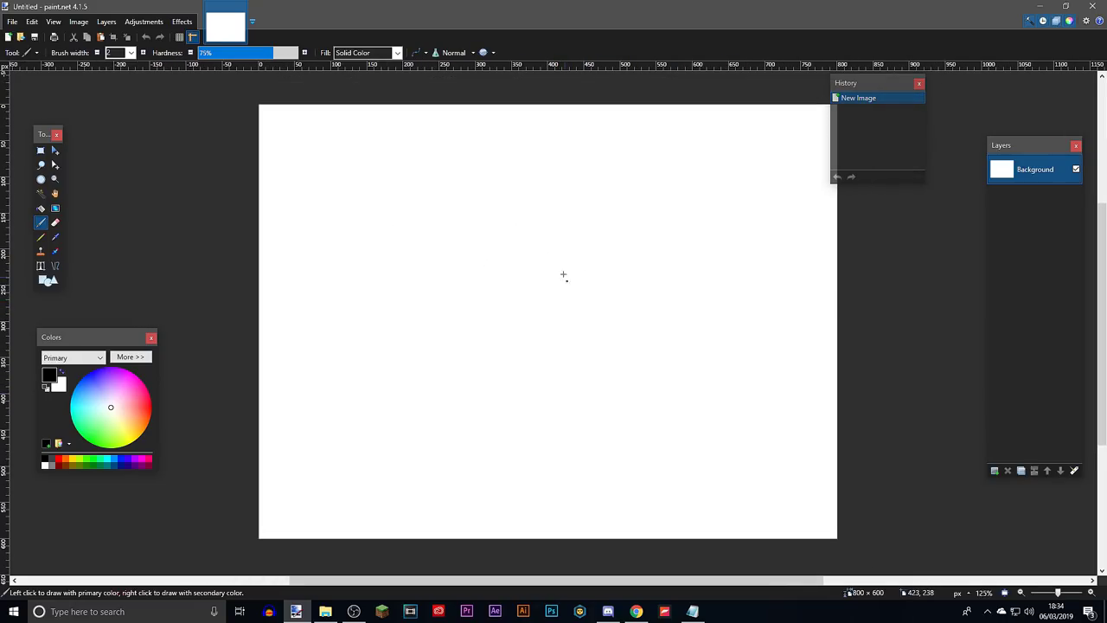
{"action": "scroll", "coordinate": [574, 254], "scroll_direction": "down", "scroll_amount": 3}
{"action": "scroll", "coordinate": [617, 240], "scroll_direction": "up", "scroll_amount": 2}
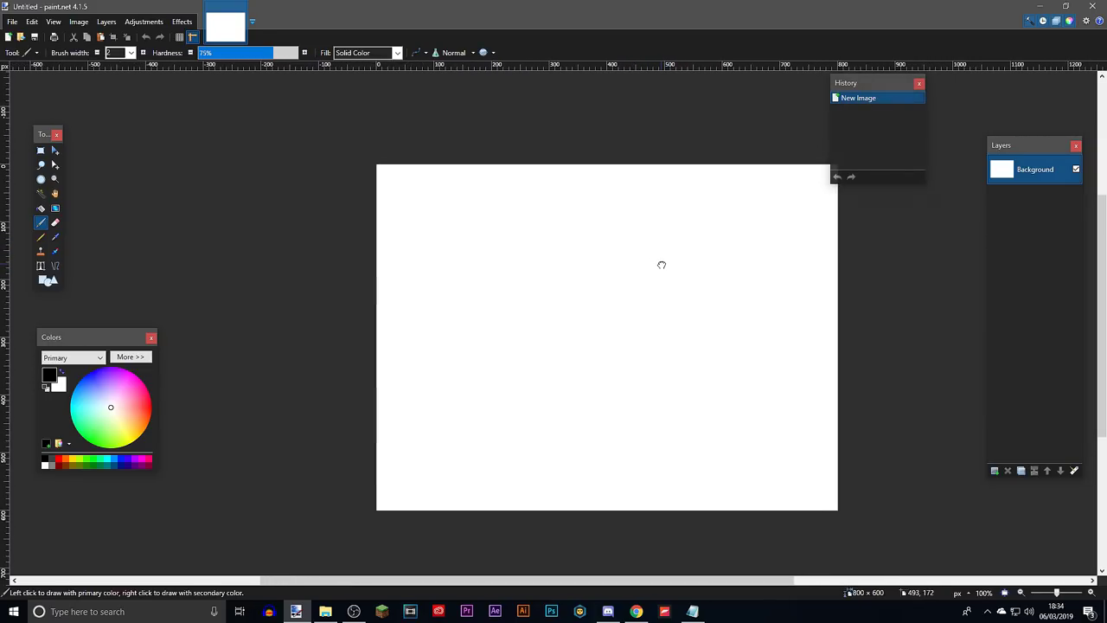
{"action": "scroll", "coordinate": [477, 321], "scroll_direction": "up", "scroll_amount": 1}
{"action": "scroll", "coordinate": [509, 312], "scroll_direction": "up", "scroll_amount": 2}
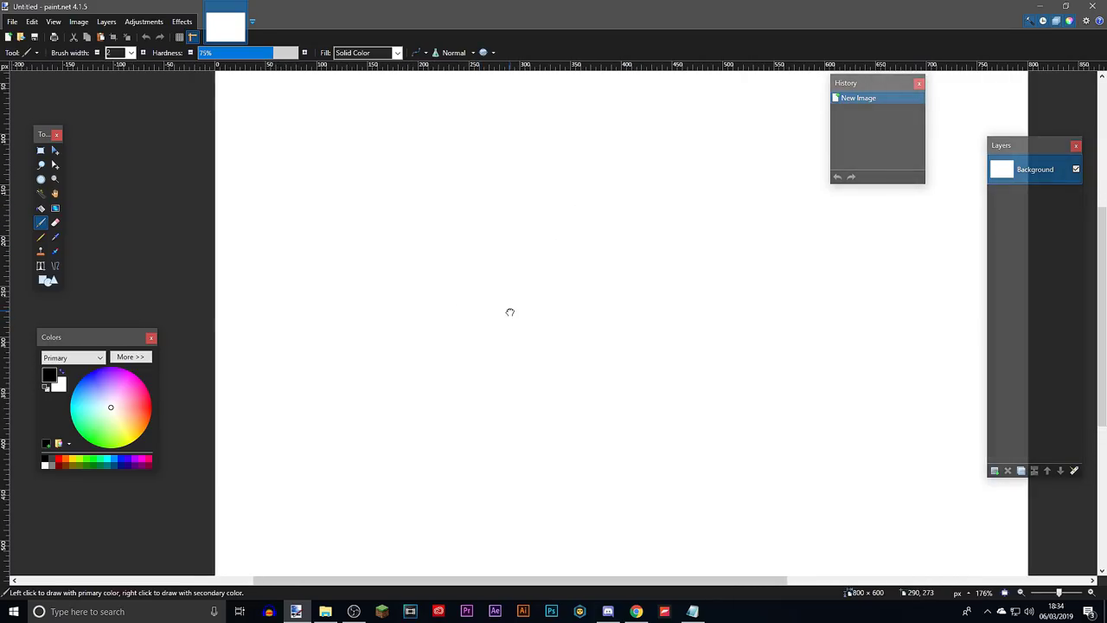
{"action": "scroll", "coordinate": [514, 308], "scroll_direction": "down", "scroll_amount": 4}
{"action": "scroll", "coordinate": [513, 304], "scroll_direction": "up", "scroll_amount": 2}
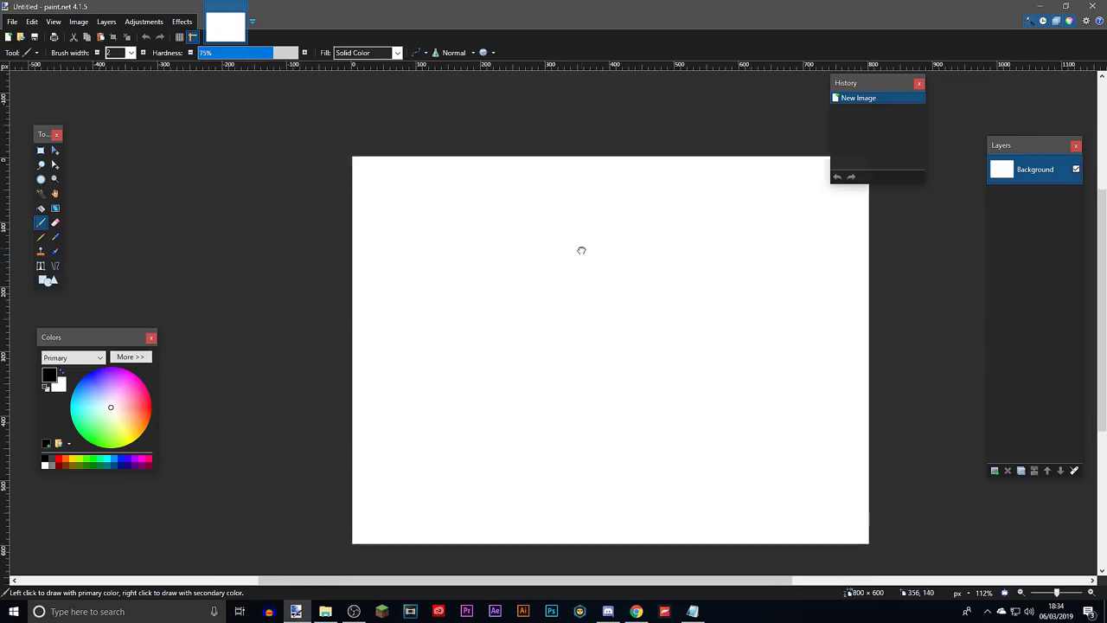
{"action": "scroll", "coordinate": [580, 204], "scroll_direction": "down", "scroll_amount": 3}
{"action": "scroll", "coordinate": [576, 205], "scroll_direction": "up", "scroll_amount": 3}
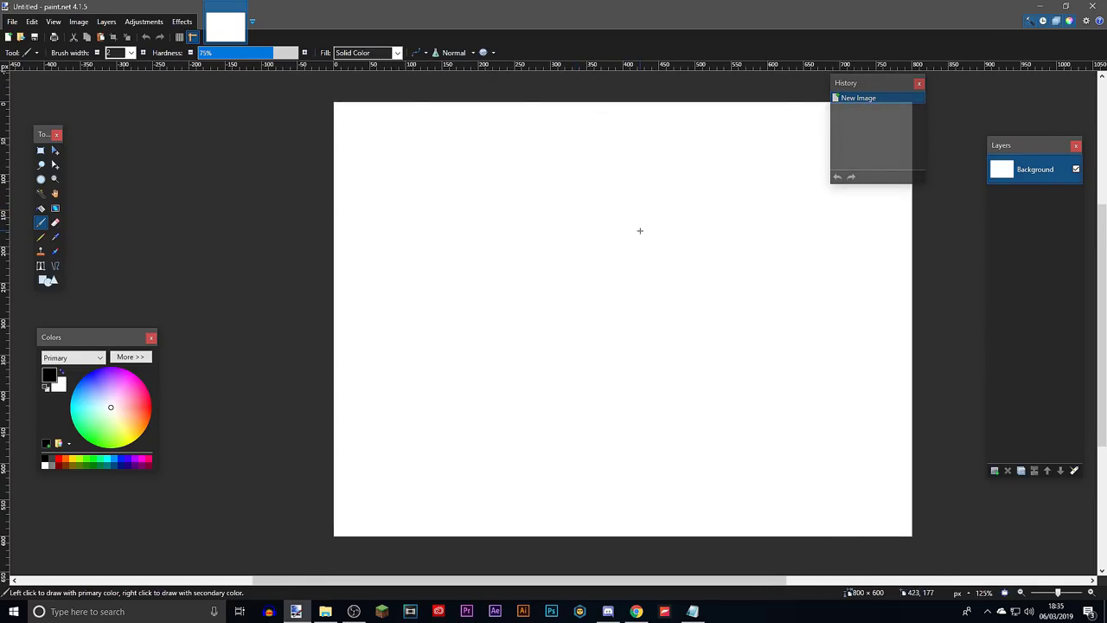
{"action": "scroll", "coordinate": [638, 236], "scroll_direction": "up", "scroll_amount": 1}
{"action": "scroll", "coordinate": [638, 236], "scroll_direction": "down", "scroll_amount": 3}
{"action": "scroll", "coordinate": [610, 230], "scroll_direction": "up", "scroll_amount": 1}
{"action": "scroll", "coordinate": [614, 229], "scroll_direction": "up", "scroll_amount": 2}
Switch to File Explorer, look through the plugin DLL files in paint.net's Effects folder, and close the window.
{"action": "key", "text": "alt+Tab"}
{"action": "left_click_drag", "start_coordinate": [597, 124], "coordinate": [637, 103]}
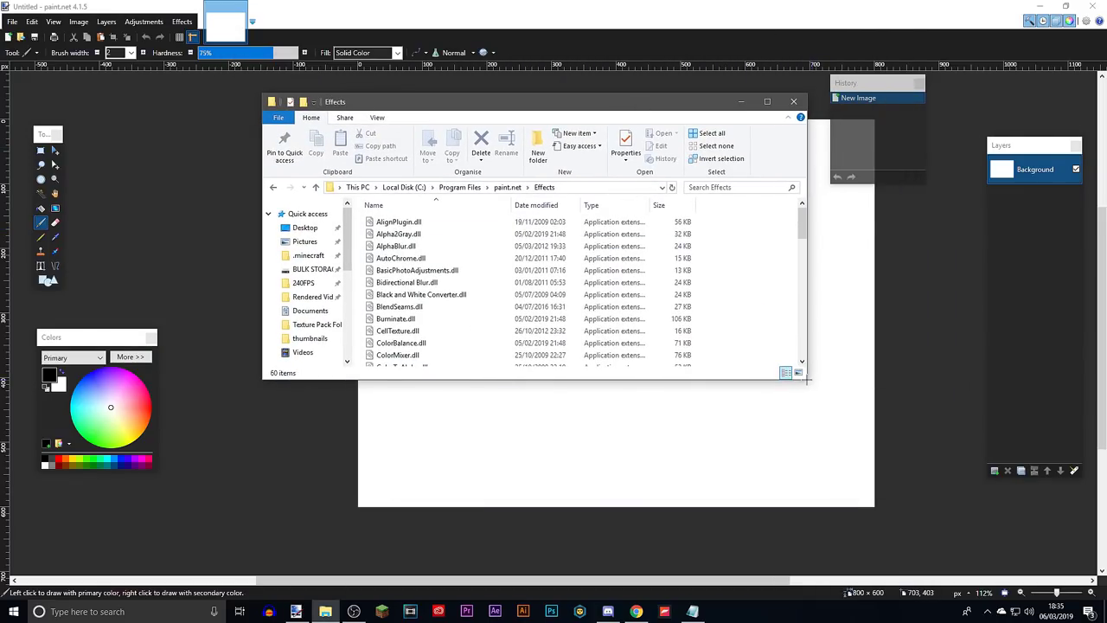
{"action": "left_click_drag", "start_coordinate": [806, 384], "coordinate": [838, 520]}
{"action": "scroll", "coordinate": [567, 396], "scroll_direction": "down", "scroll_amount": 10}
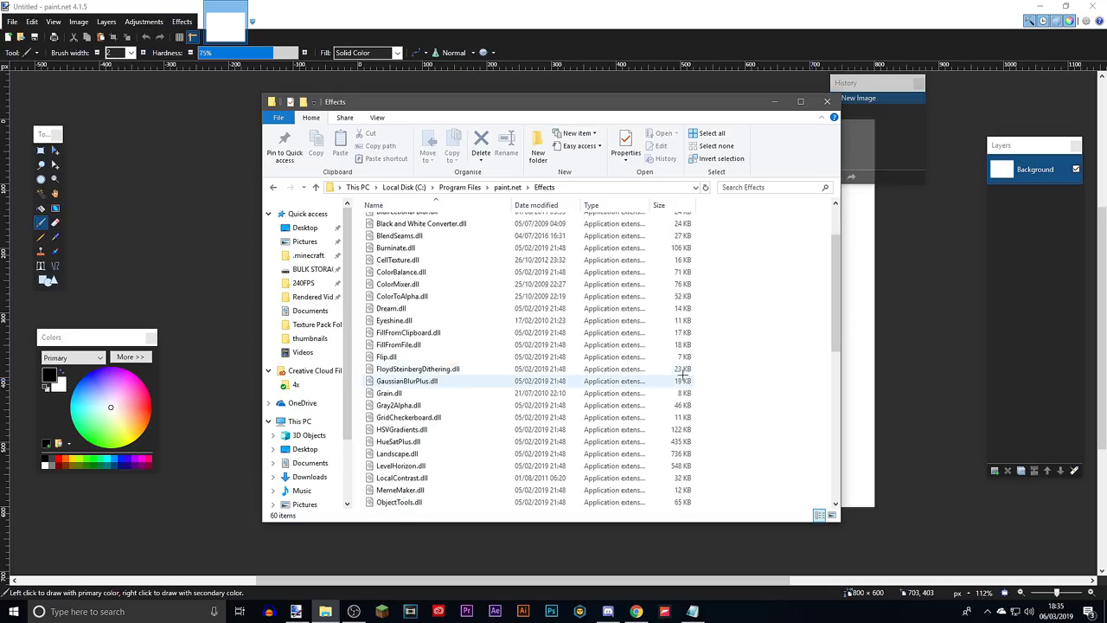
{"action": "scroll", "coordinate": [567, 396], "scroll_direction": "up", "scroll_amount": 10}
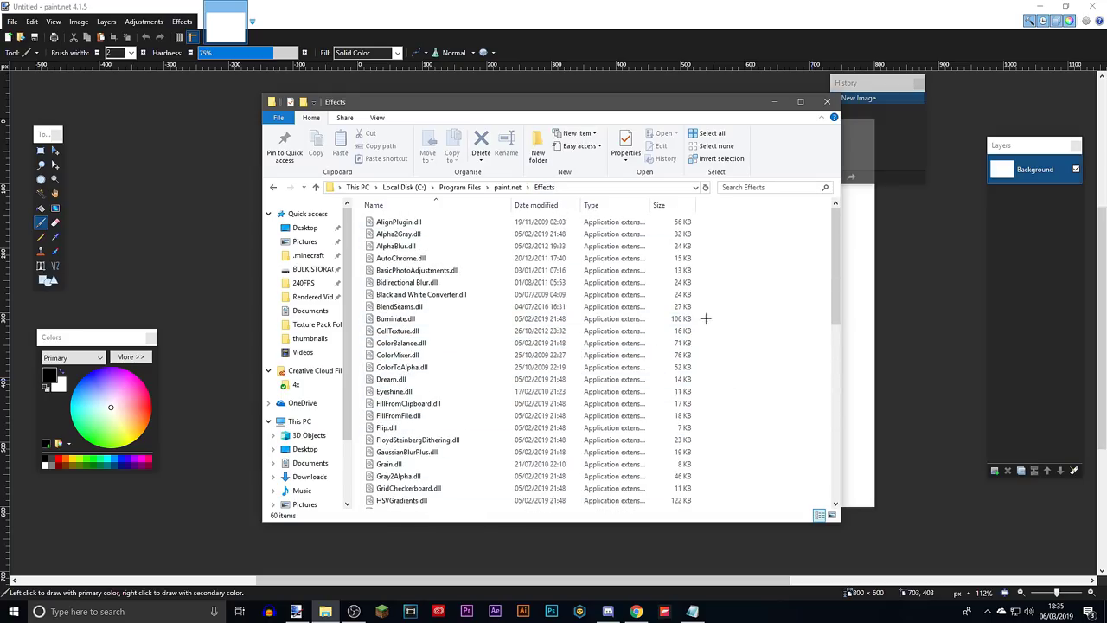
{"action": "left_click_drag", "start_coordinate": [622, 105], "coordinate": [599, 60]}
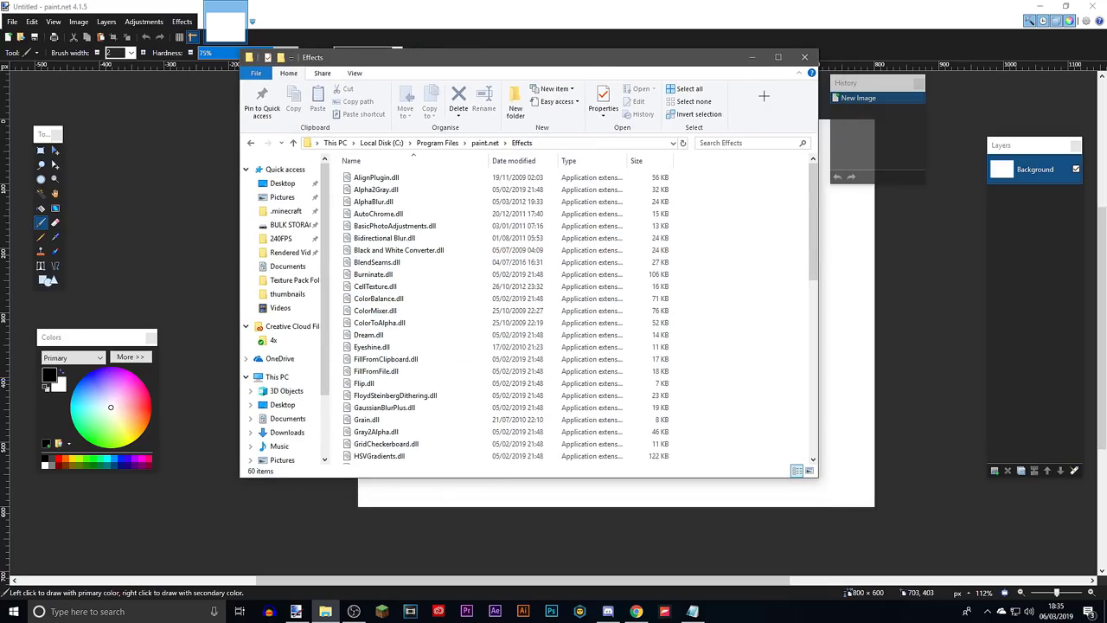
{"action": "left_click", "coordinate": [804, 57]}
Return to paint.net and review the color scheme options in its settings.
{"action": "scroll", "coordinate": [654, 164], "scroll_direction": "down", "scroll_amount": 2}
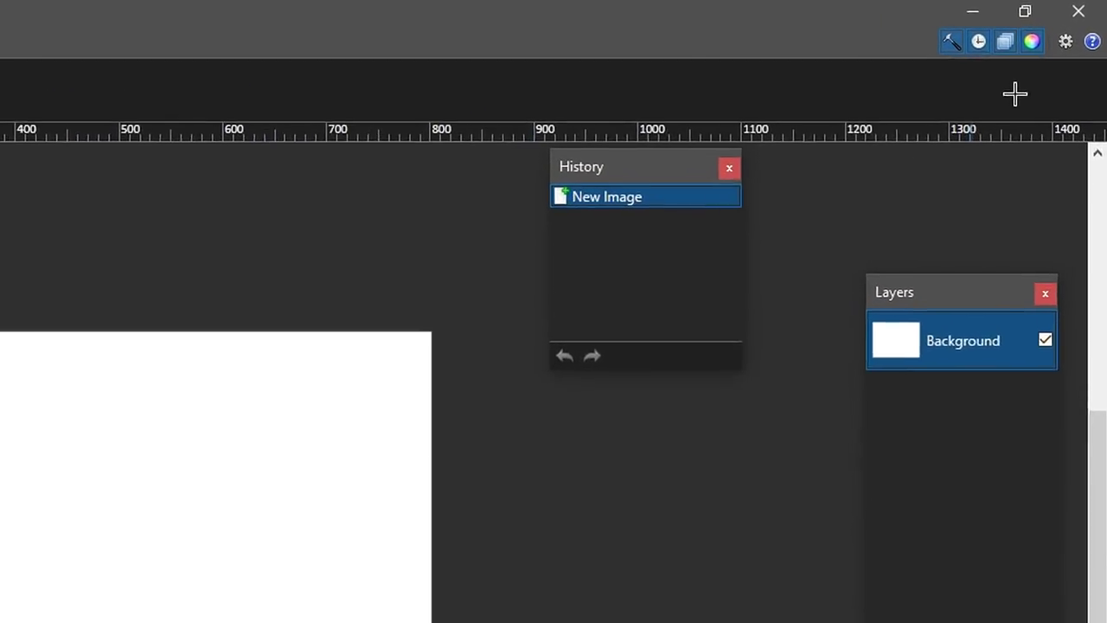
{"action": "left_click", "coordinate": [1064, 41]}
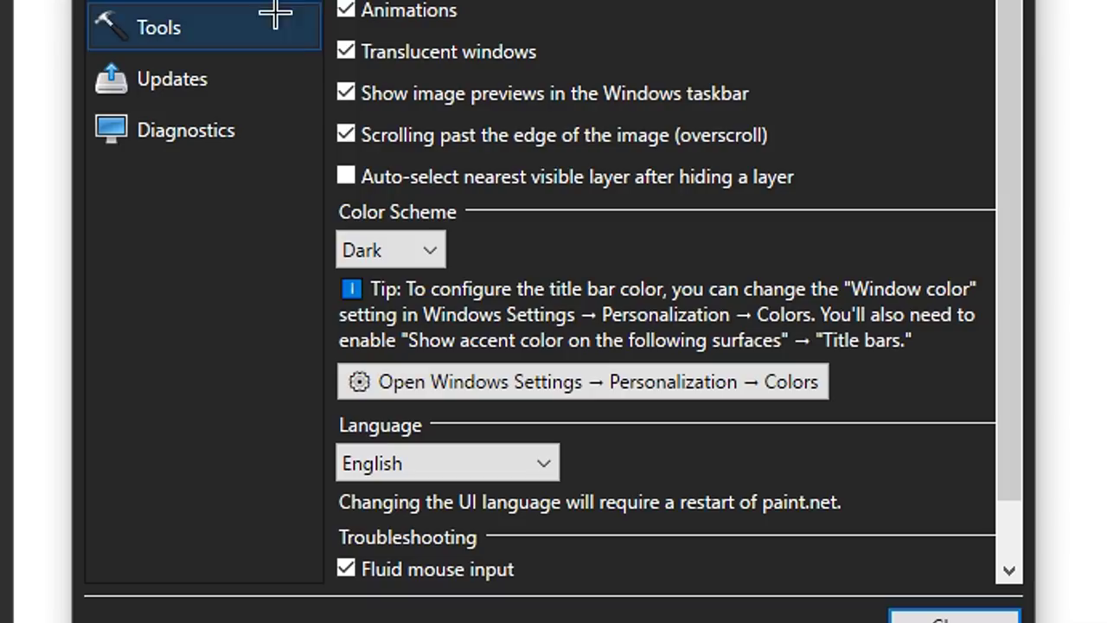
{"action": "left_click", "coordinate": [497, 286]}
{"action": "left_click", "coordinate": [392, 373]}
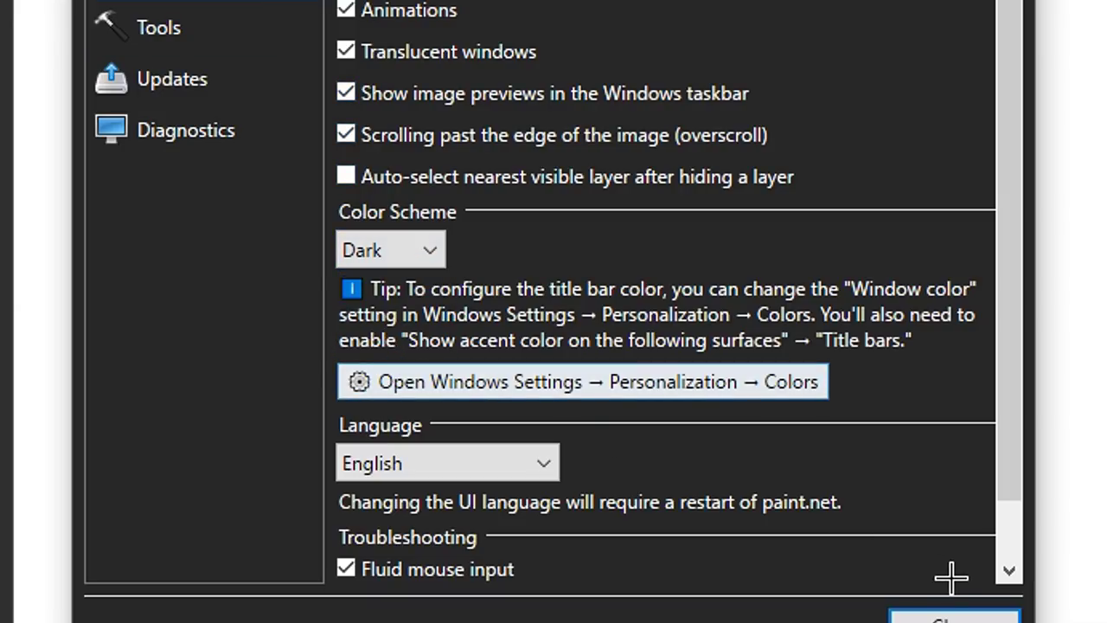
{"action": "left_click", "coordinate": [960, 619]}
{"action": "scroll", "coordinate": [624, 352], "scroll_direction": "up", "scroll_amount": 5}
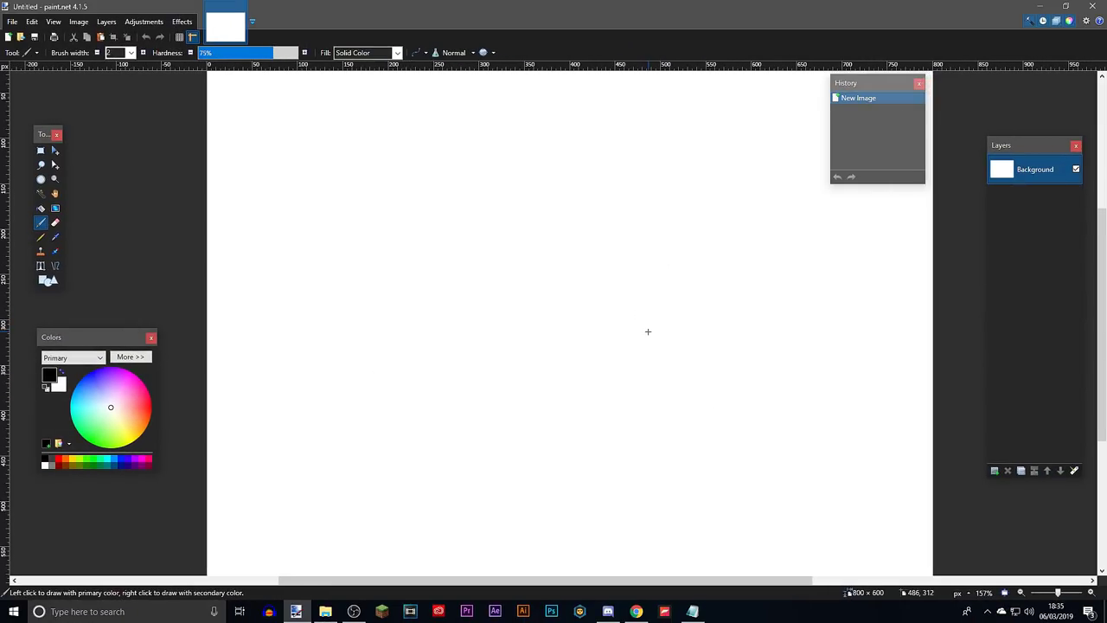
{"action": "scroll", "coordinate": [648, 332], "scroll_direction": "down", "scroll_amount": 6}
{"action": "scroll", "coordinate": [632, 291], "scroll_direction": "up", "scroll_amount": 5}
{"action": "scroll", "coordinate": [722, 374], "scroll_direction": "down", "scroll_amount": 1}
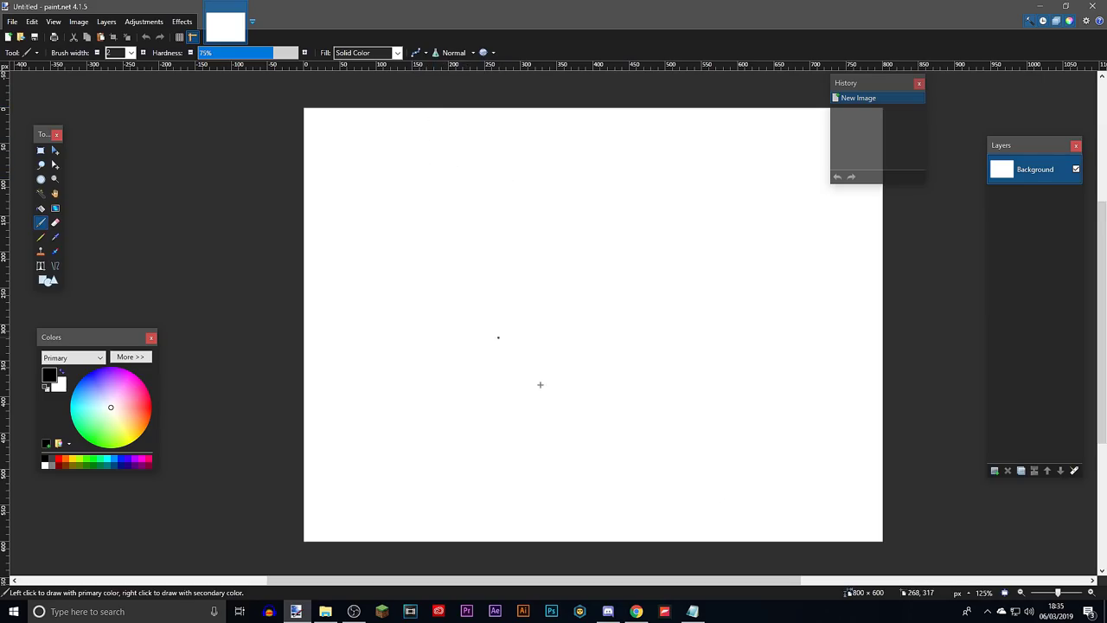
{"action": "scroll", "coordinate": [540, 384], "scroll_direction": "up", "scroll_amount": 5}
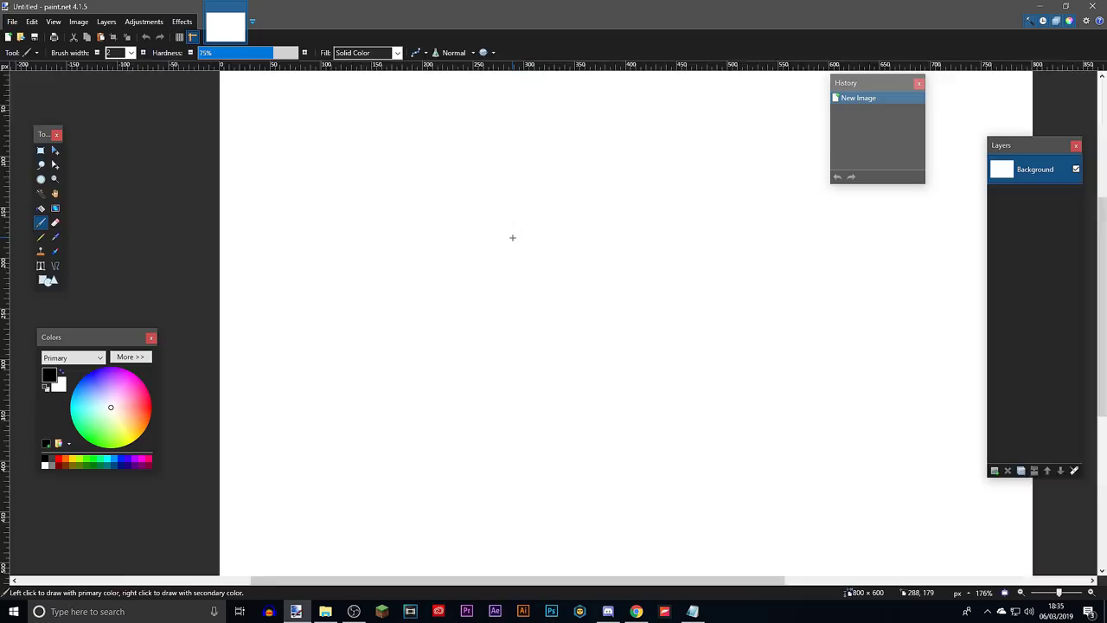
Paint freehand black test strokes on the white canvas with the Paintbrush at width 2 and undo them.
{"action": "left_click_drag", "start_coordinate": [791, 216], "coordinate": [519, 251]}
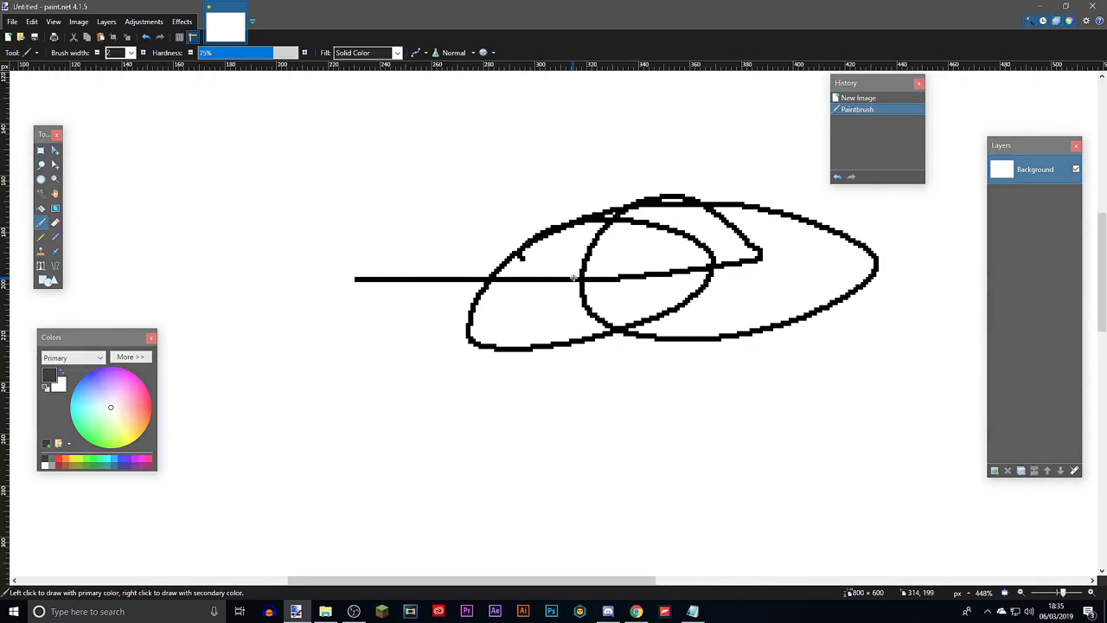
{"action": "scroll", "coordinate": [519, 252], "scroll_direction": "up", "scroll_amount": 10}
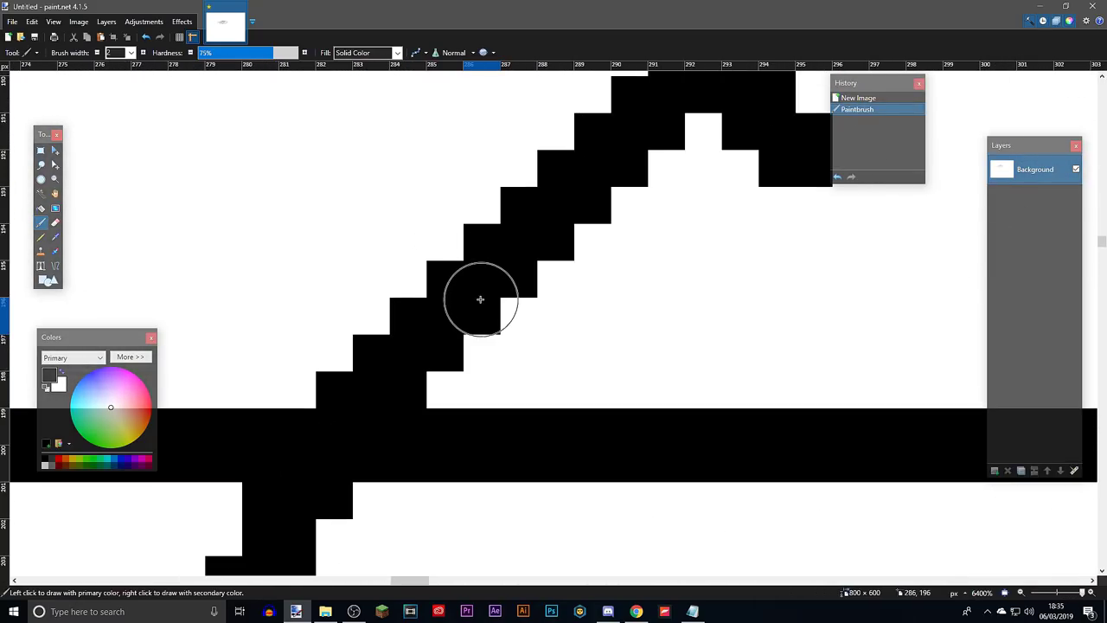
{"action": "scroll", "coordinate": [469, 294], "scroll_direction": "down", "scroll_amount": 4}
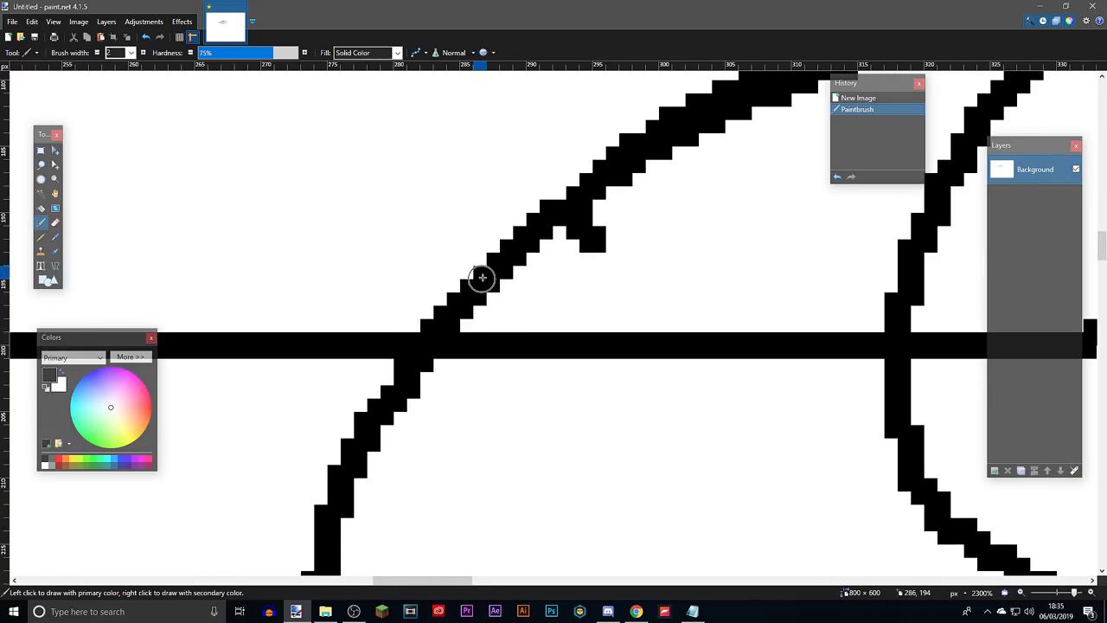
{"action": "mouse_move", "coordinate": [646, 271]}
{"action": "left_mouse_down"}
{"action": "mouse_move", "coordinate": [718, 225]}
{"action": "mouse_move", "coordinate": [804, 252]}
{"action": "left_mouse_up"}
{"action": "key", "text": "ctrl+z"}
{"action": "key", "text": "ctrl+z"}
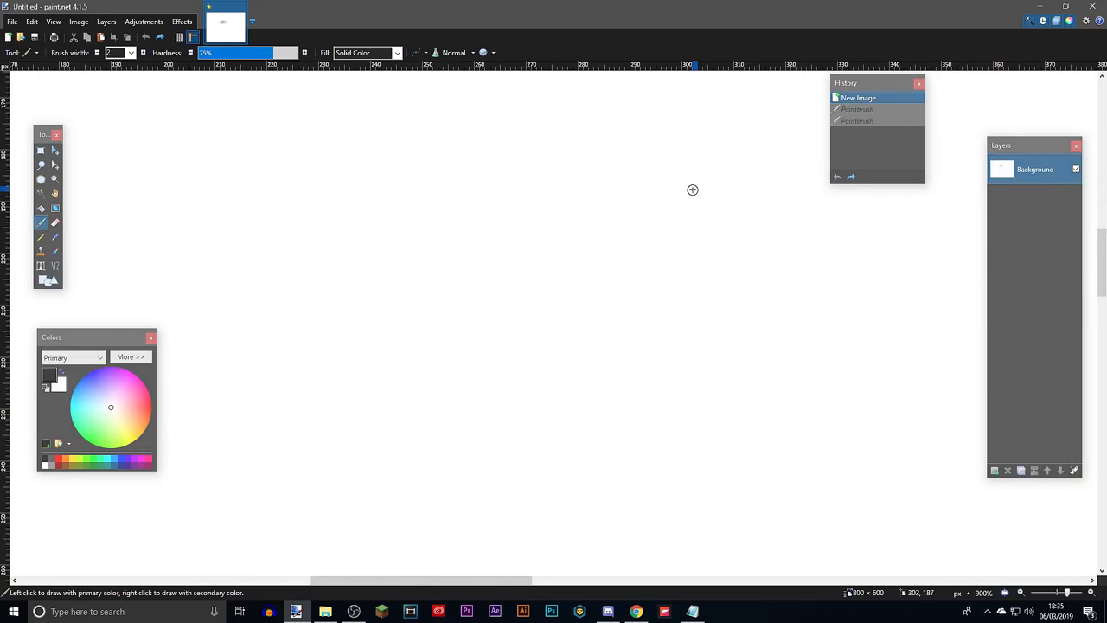
Set cyan as the primary and dark teal 003D3B as the secondary color, and fill the canvas with a diagonal linear gradient.
{"action": "scroll", "coordinate": [692, 187], "scroll_direction": "down", "scroll_amount": 12}
{"action": "left_click_drag", "start_coordinate": [759, 212], "coordinate": [669, 268]}
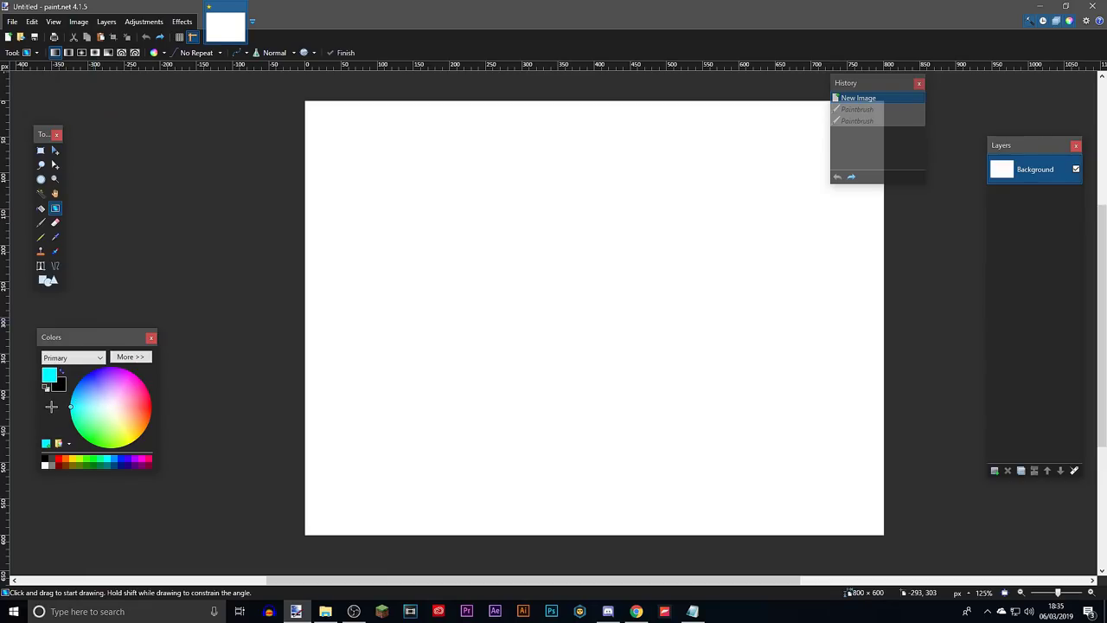
{"action": "left_click", "coordinate": [130, 356]}
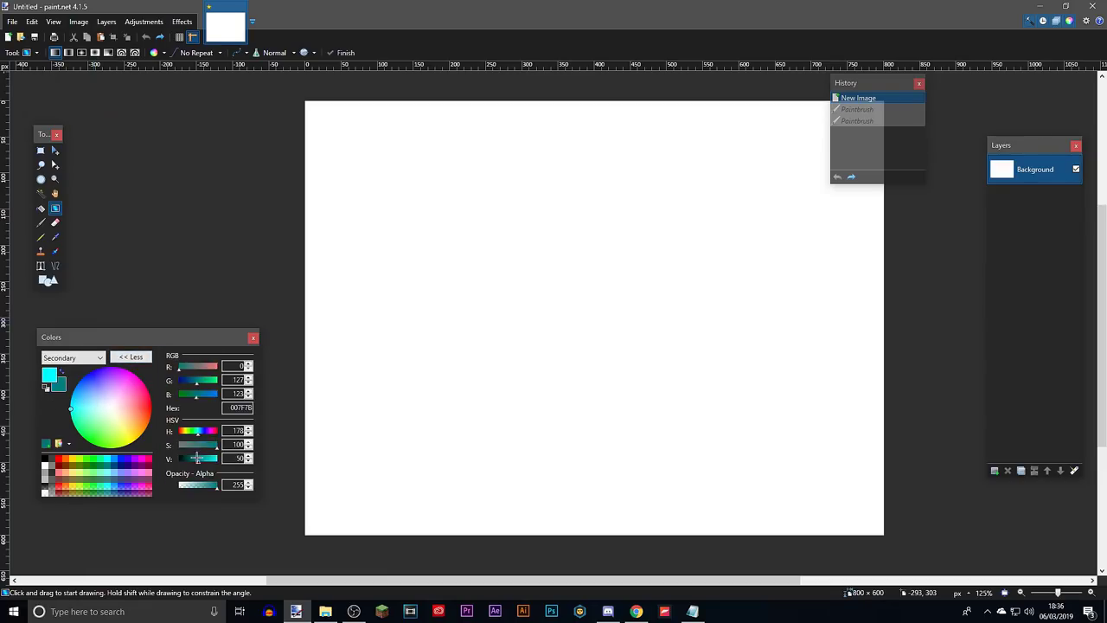
{"action": "left_click_drag", "start_coordinate": [294, 101], "coordinate": [674, 548]}
Erase freehand loops and a small patch from the gradient with the Eraser, and draw cyan pixels in the patch with the Pencil.
{"action": "key", "text": "e"}
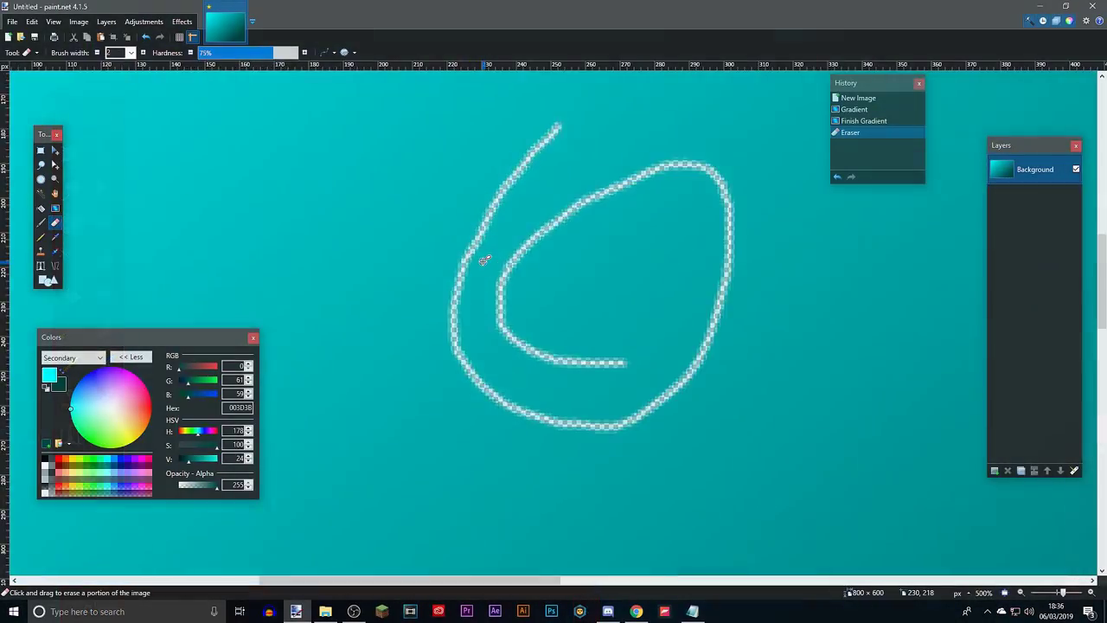
{"action": "scroll", "coordinate": [482, 261], "scroll_direction": "up", "scroll_amount": 5}
{"action": "mouse_move", "coordinate": [479, 264]}
{"action": "left_mouse_down"}
{"action": "mouse_move", "coordinate": [452, 338]}
{"action": "mouse_move", "coordinate": [467, 298]}
{"action": "left_mouse_up"}
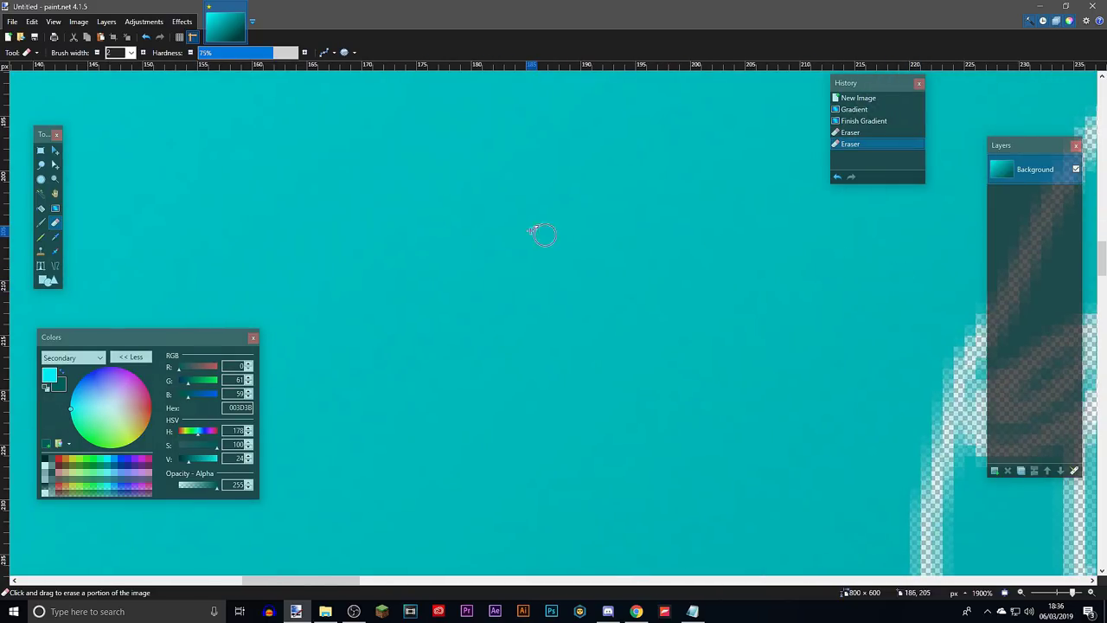
{"action": "mouse_move", "coordinate": [544, 235]}
{"action": "left_mouse_down"}
{"action": "mouse_move", "coordinate": [636, 237]}
{"action": "mouse_move", "coordinate": [609, 223]}
{"action": "mouse_move", "coordinate": [557, 246]}
{"action": "left_mouse_up"}
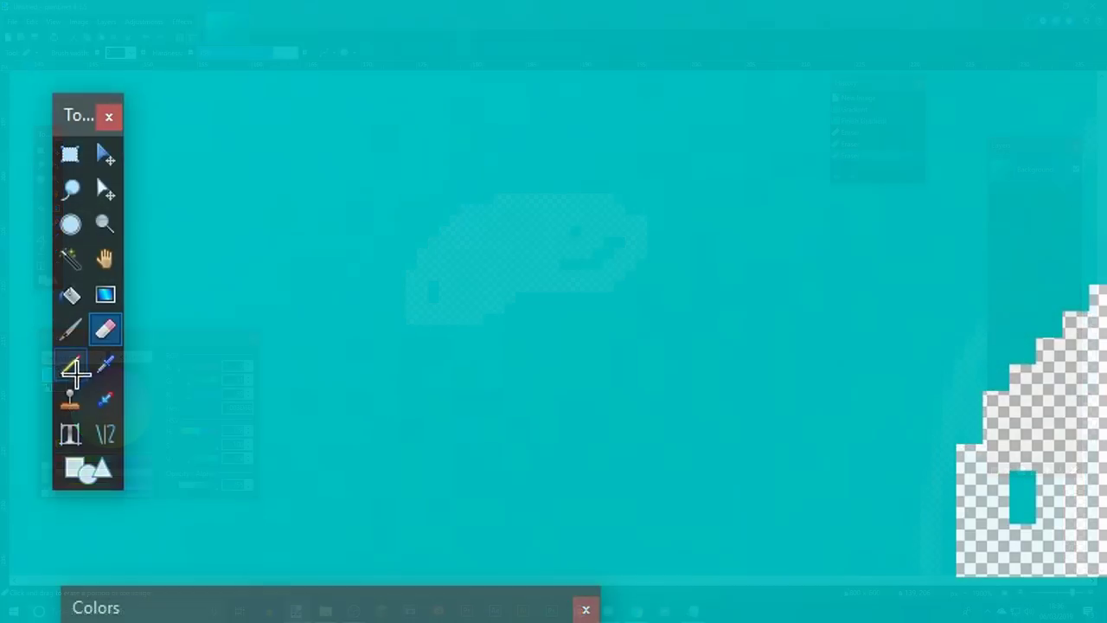
{"action": "left_click", "coordinate": [41, 236]}
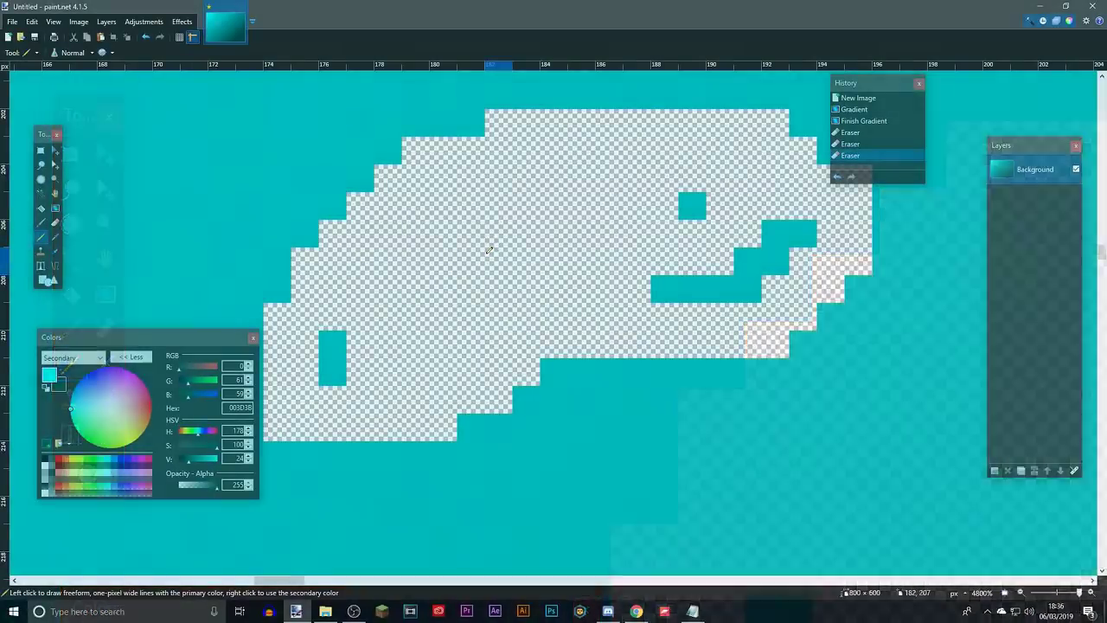
{"action": "left_click", "coordinate": [466, 264]}
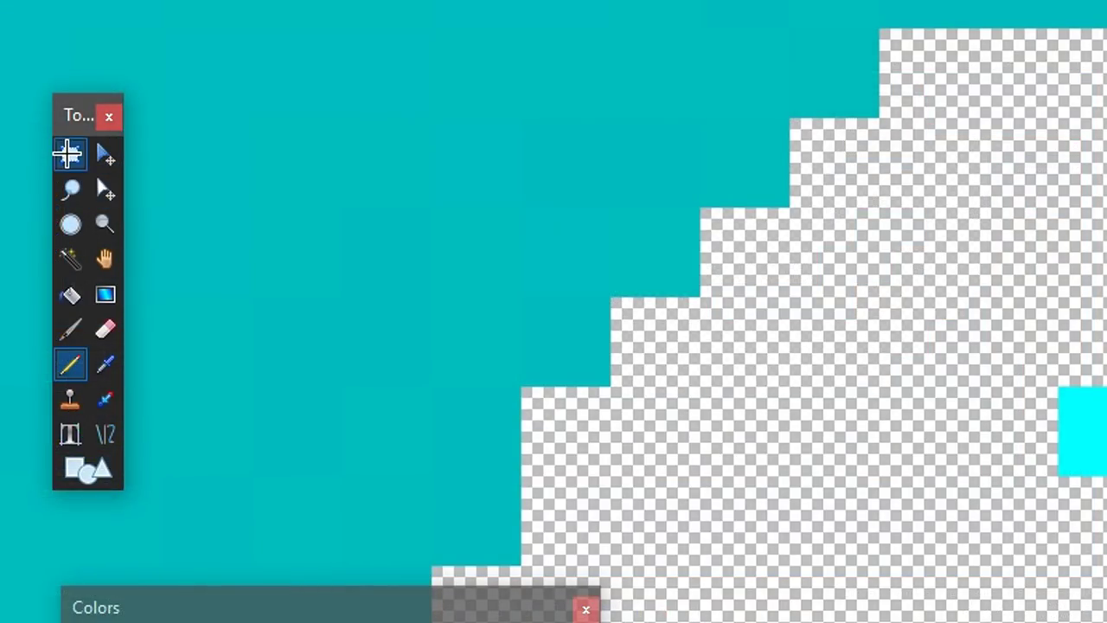
Make two rectangular selections over the gradient with Rectangle Select, the second replacing the first.
{"action": "left_click", "coordinate": [69, 153]}
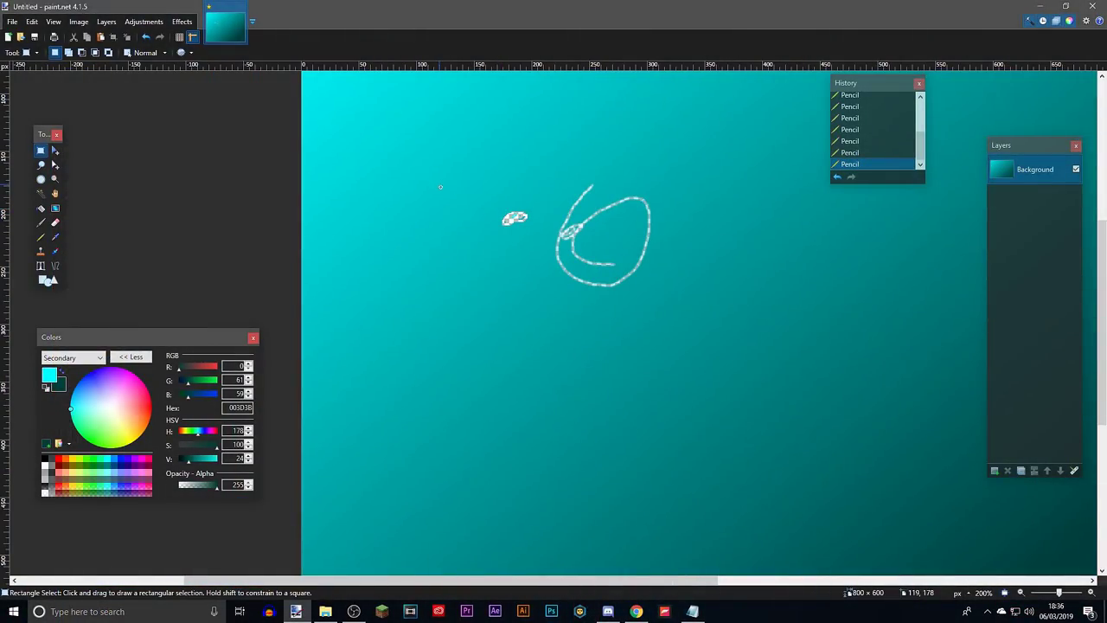
{"action": "left_click_drag", "start_coordinate": [438, 184], "coordinate": [693, 375]}
{"action": "left_click_drag", "start_coordinate": [387, 89], "coordinate": [762, 319]}
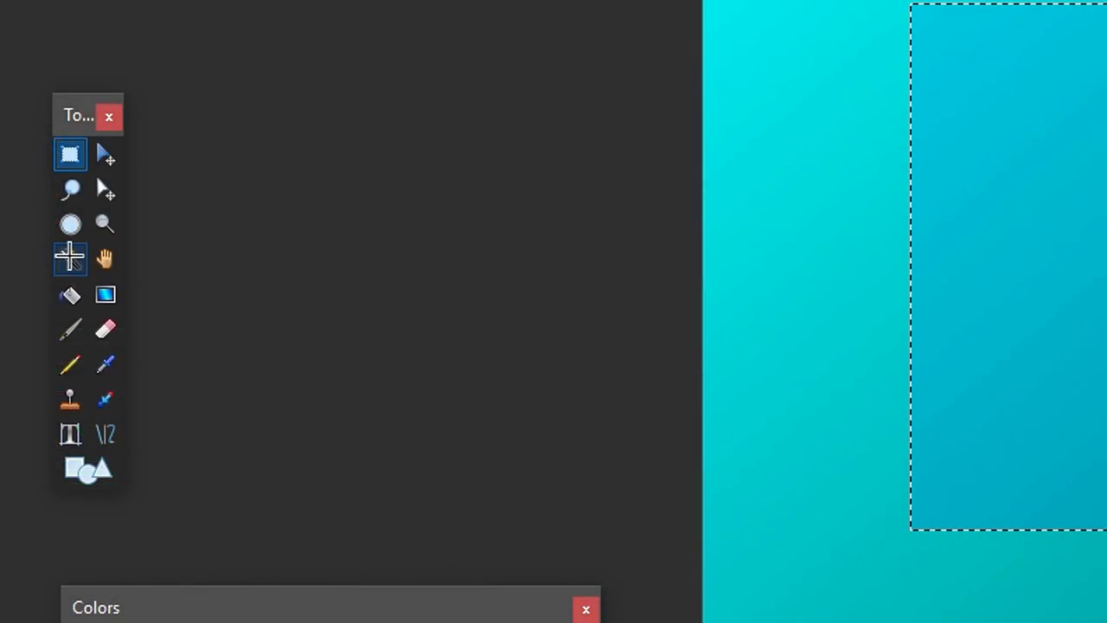
Select the gradient around the erased loops with the Magic Wand and lower its tolerance below 50%.
{"action": "left_click", "coordinate": [41, 192]}
{"action": "scroll", "coordinate": [560, 268], "scroll_direction": "down", "scroll_amount": 2}
{"action": "left_click", "coordinate": [560, 268]}
{"action": "left_click", "coordinate": [476, 202]}
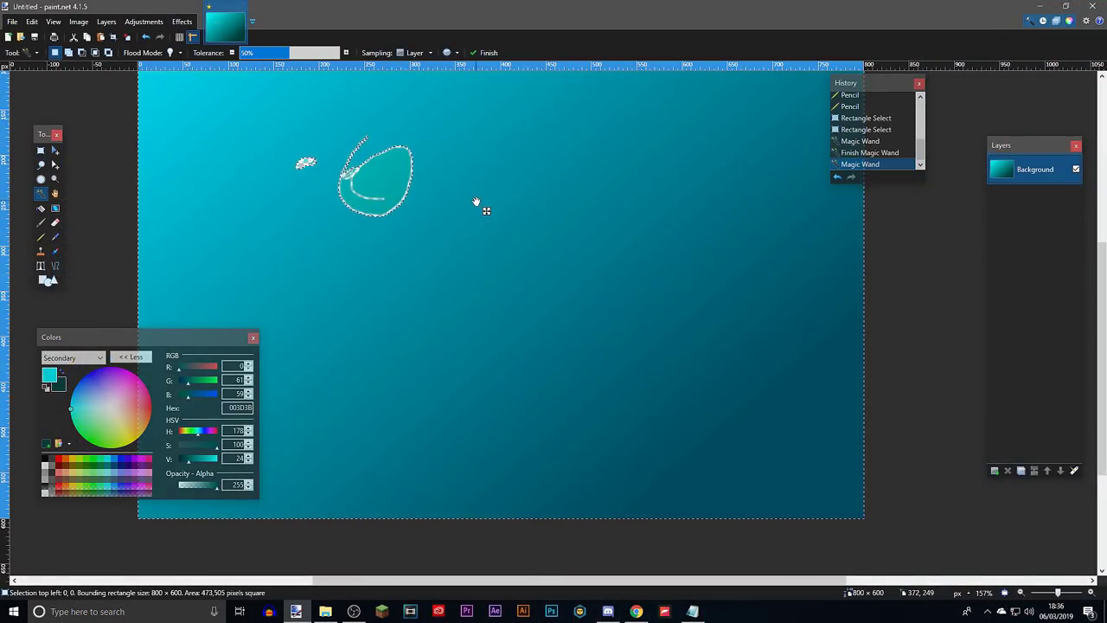
{"action": "left_click_drag", "start_coordinate": [280, 55], "coordinate": [264, 56]}
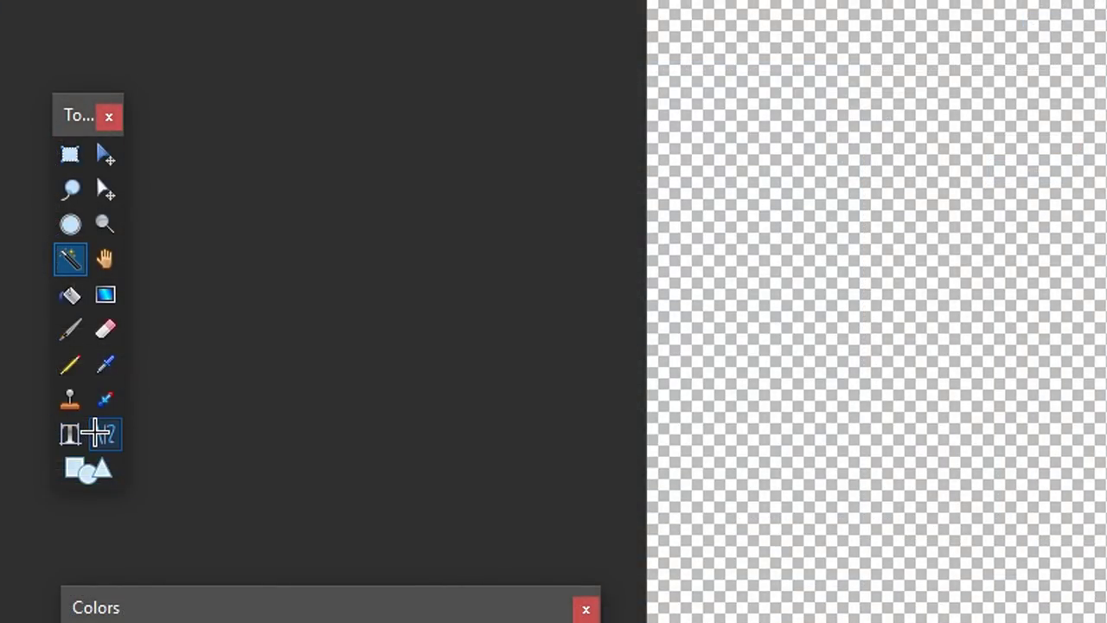
Draw a cyan line about 446 px long sloping down to the right with the Line/Curve tool, and bend it into a shallow S-curve.
{"action": "left_click", "coordinate": [95, 432]}
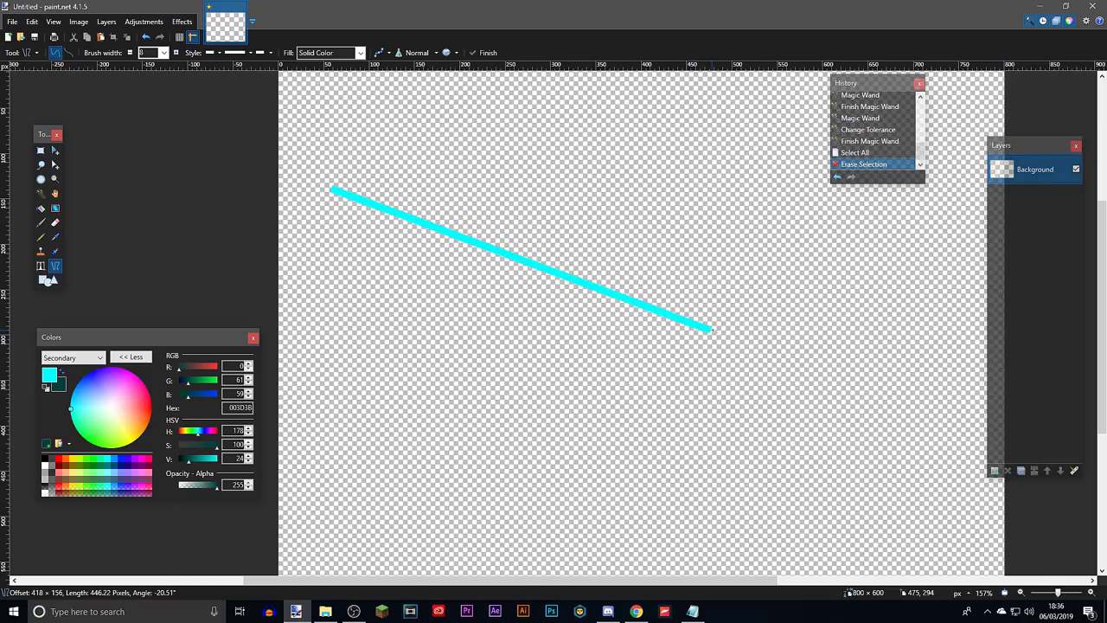
{"action": "scroll", "coordinate": [717, 304], "scroll_direction": "up", "scroll_amount": 5}
{"action": "left_click_drag", "start_coordinate": [618, 272], "coordinate": [542, 350]}
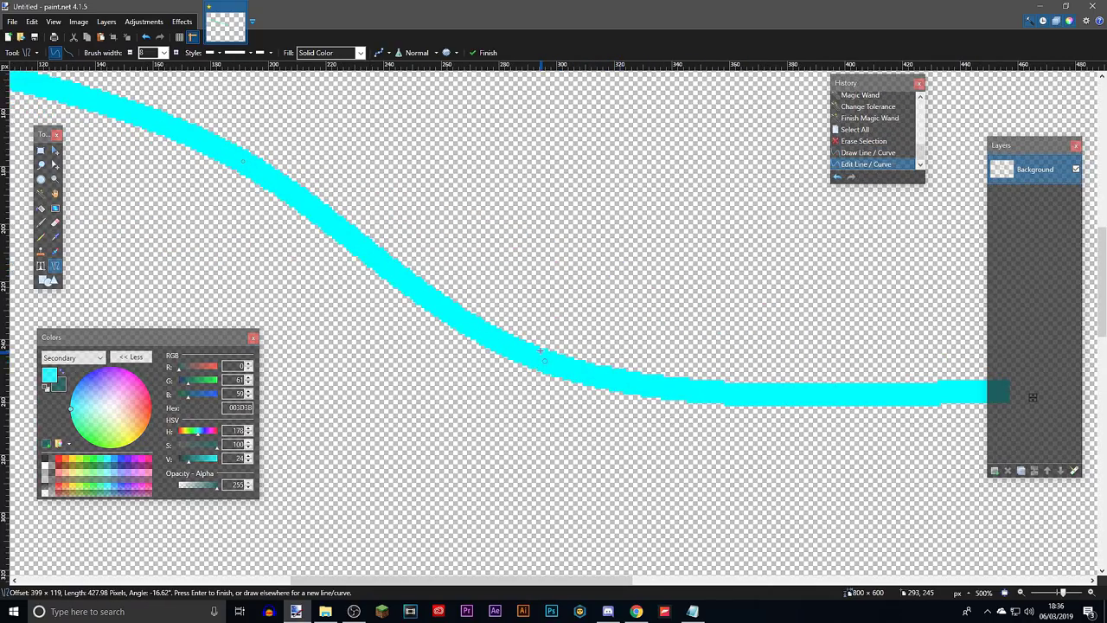
Reshape the cyan curve into a tall hump by raising its second control point and lowering its left end.
{"action": "scroll", "coordinate": [542, 350], "scroll_direction": "down", "scroll_amount": 2}
{"action": "left_click_drag", "start_coordinate": [527, 297], "coordinate": [563, 217]}
{"action": "scroll", "coordinate": [755, 311], "scroll_direction": "down", "scroll_amount": 4}
{"action": "scroll", "coordinate": [642, 254], "scroll_direction": "up", "scroll_amount": 4}
{"action": "left_click_drag", "start_coordinate": [366, 225], "coordinate": [365, 250]}
{"action": "left_click_drag", "start_coordinate": [374, 298], "coordinate": [415, 375]}
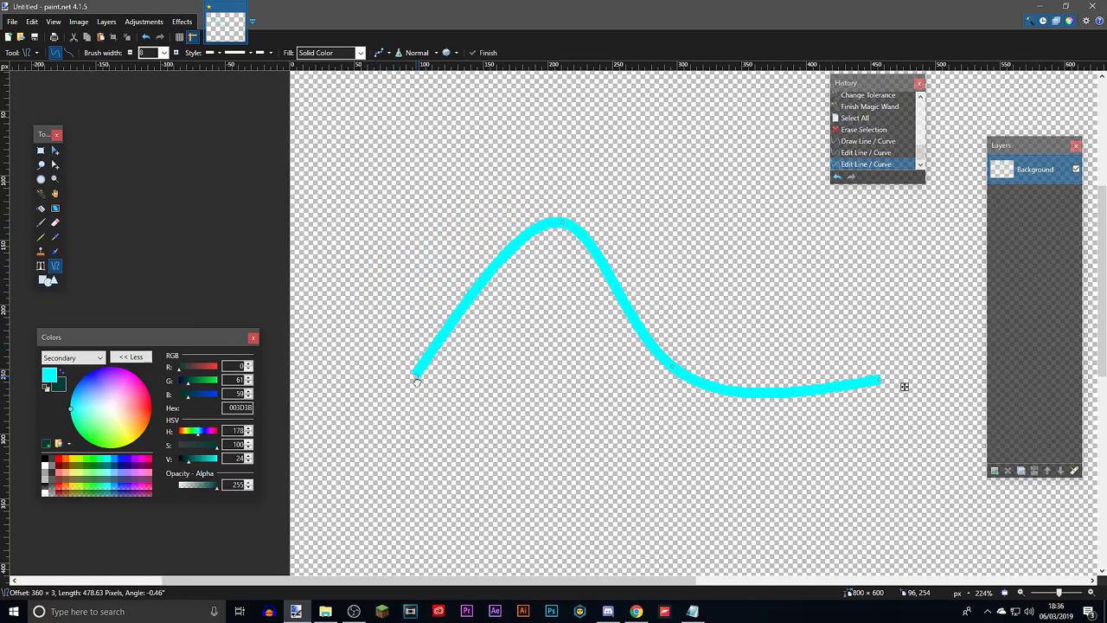
Select the whole canvas and erase the cyan curve from it.
{"action": "key", "text": "ctrl+a"}
{"action": "key", "text": "Delete"}
{"action": "scroll", "coordinate": [441, 321], "scroll_direction": "down", "scroll_amount": 2}
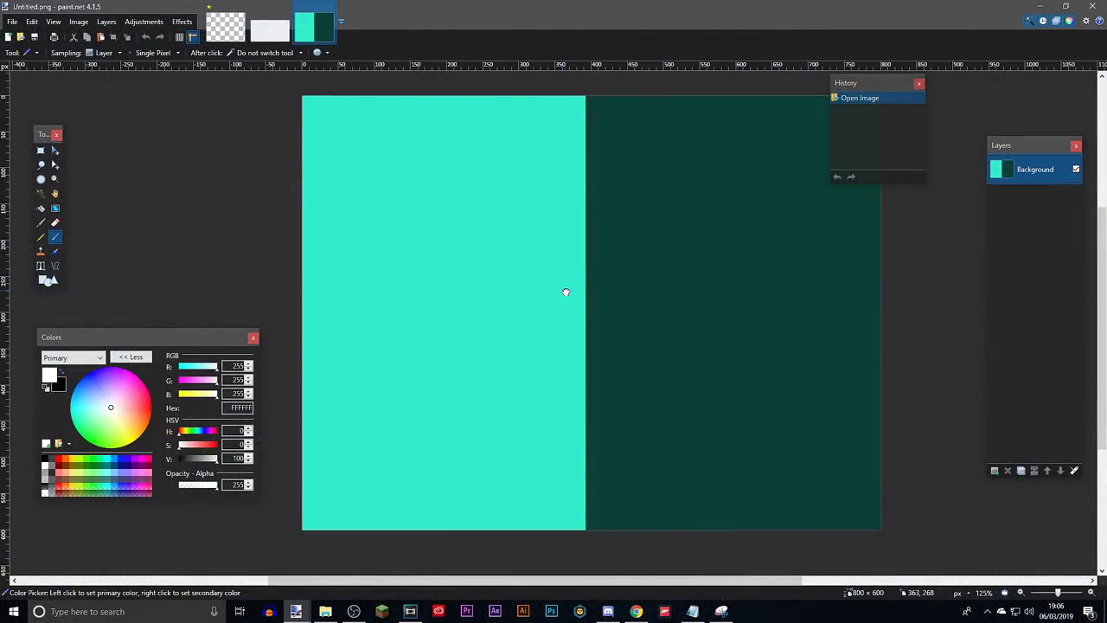
Pick the bright turquoise half as the primary color and the dark green half as the secondary color with the Color Picker.
{"action": "left_click_drag", "start_coordinate": [564, 293], "coordinate": [607, 293]}
{"action": "scroll", "coordinate": [608, 292], "scroll_direction": "down", "scroll_amount": 2}
{"action": "scroll", "coordinate": [610, 289], "scroll_direction": "down", "scroll_amount": 1}
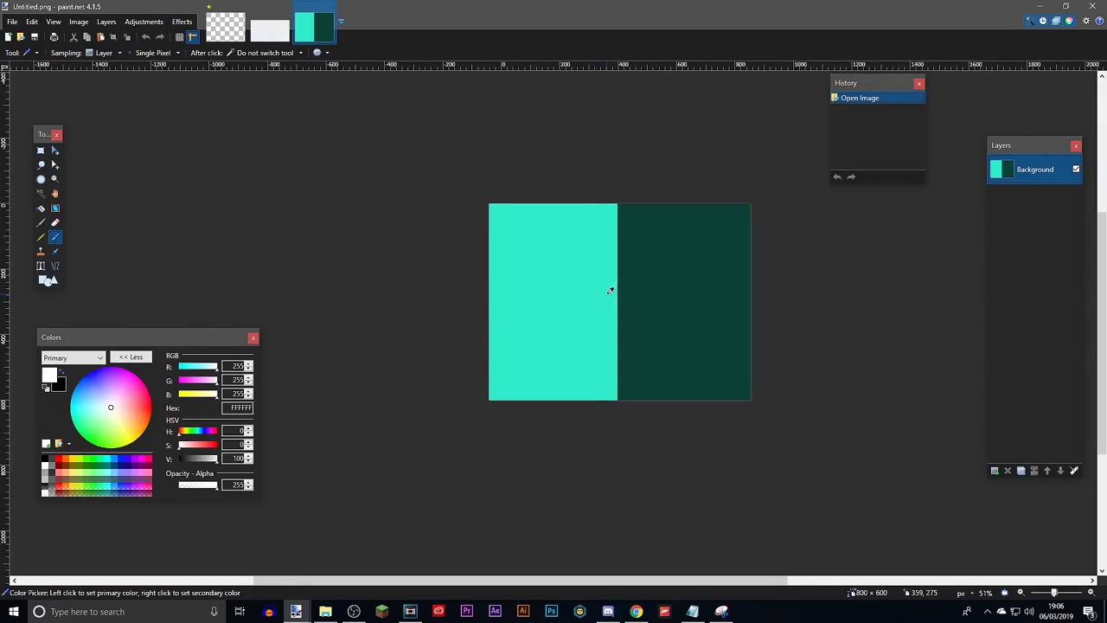
{"action": "scroll", "coordinate": [610, 289], "scroll_direction": "up", "scroll_amount": 3}
{"action": "scroll", "coordinate": [578, 348], "scroll_direction": "up", "scroll_amount": 3}
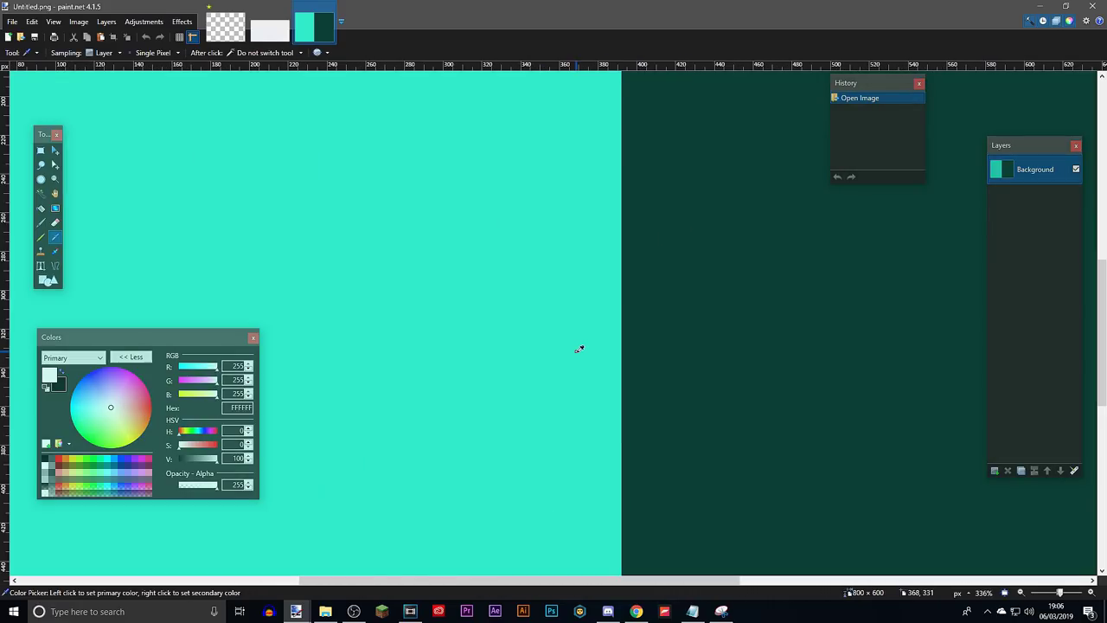
{"action": "scroll", "coordinate": [640, 300], "scroll_direction": "down", "scroll_amount": 3}
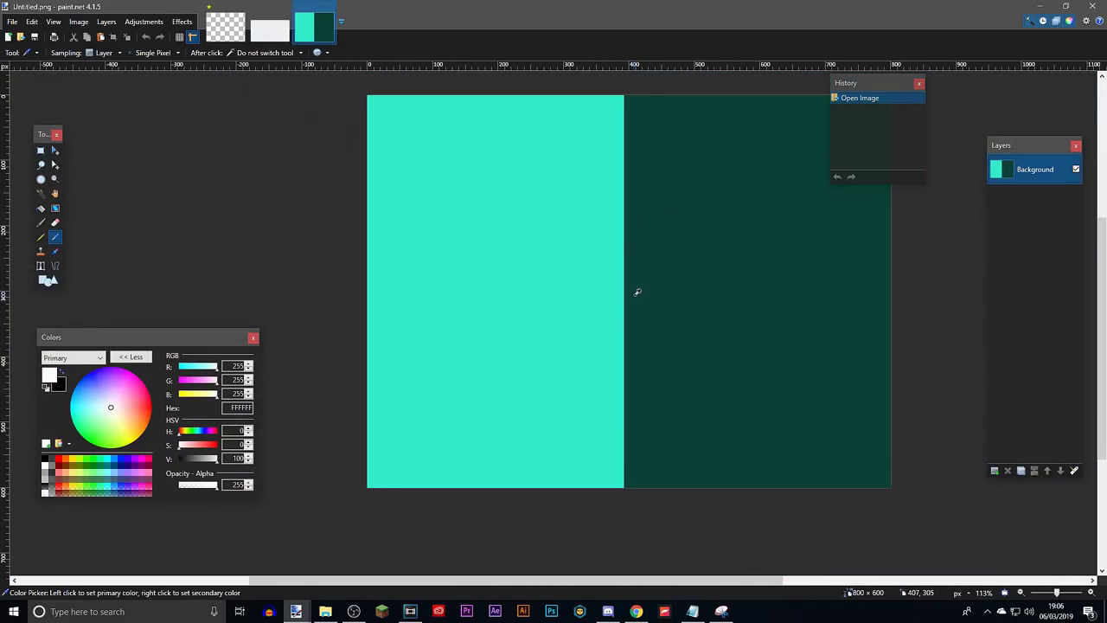
{"action": "scroll", "coordinate": [530, 359], "scroll_direction": "up", "scroll_amount": 1}
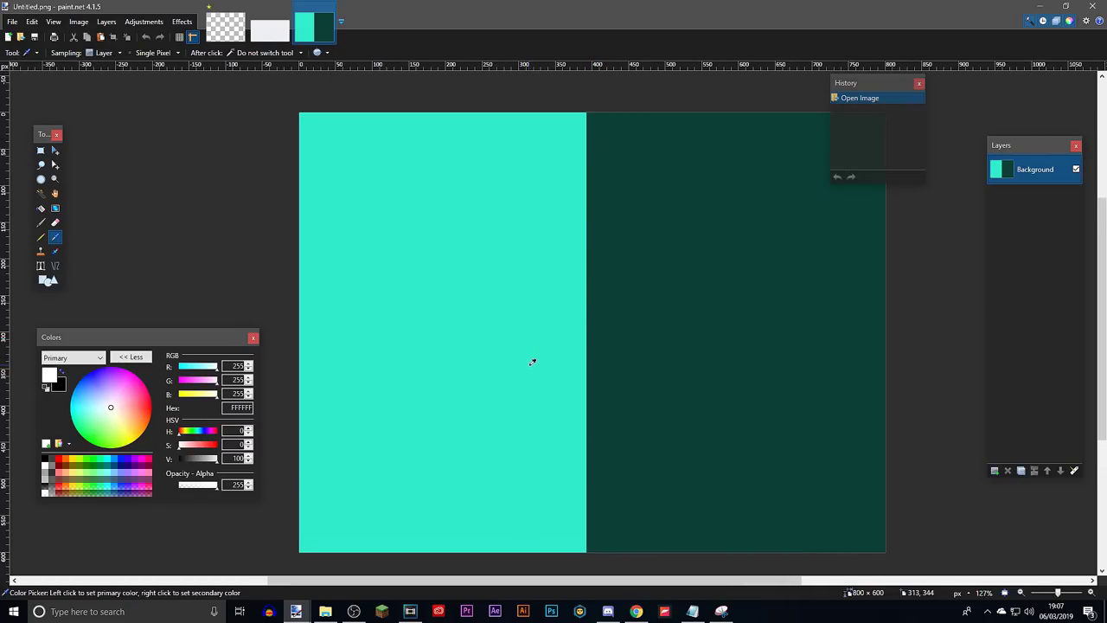
{"action": "left_click", "coordinate": [538, 366]}
{"action": "right_click", "coordinate": [647, 350]}
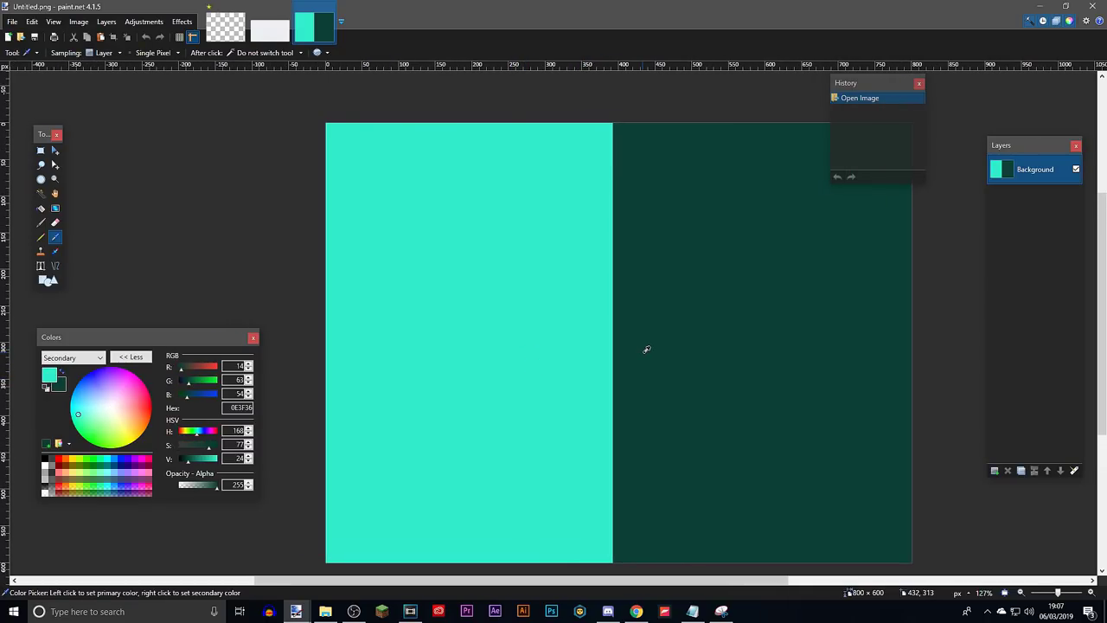
{"action": "scroll", "coordinate": [640, 341], "scroll_direction": "down", "scroll_amount": 1}
{"action": "scroll", "coordinate": [618, 332], "scroll_direction": "up", "scroll_amount": 1}
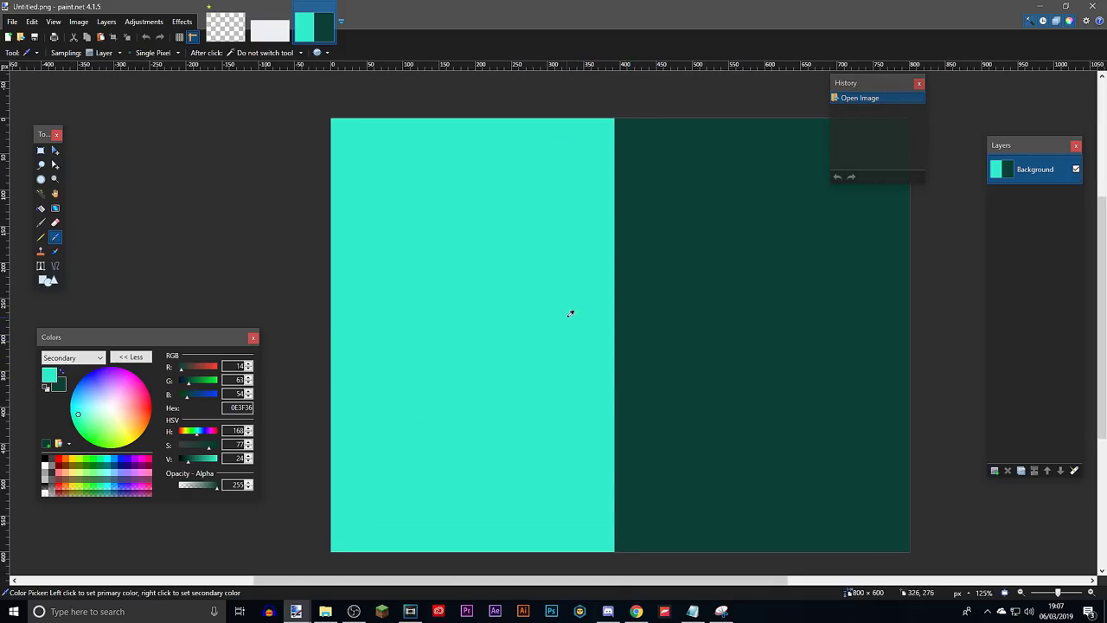
Switch to the background video.png image and fill it with a diagonal turquoise-to-dark-green gradient, starting near its upper-left corner.
{"action": "left_click", "coordinate": [271, 34]}
{"action": "scroll", "coordinate": [793, 239], "scroll_direction": "down", "scroll_amount": 4}
{"action": "scroll", "coordinate": [632, 240], "scroll_direction": "up", "scroll_amount": 3}
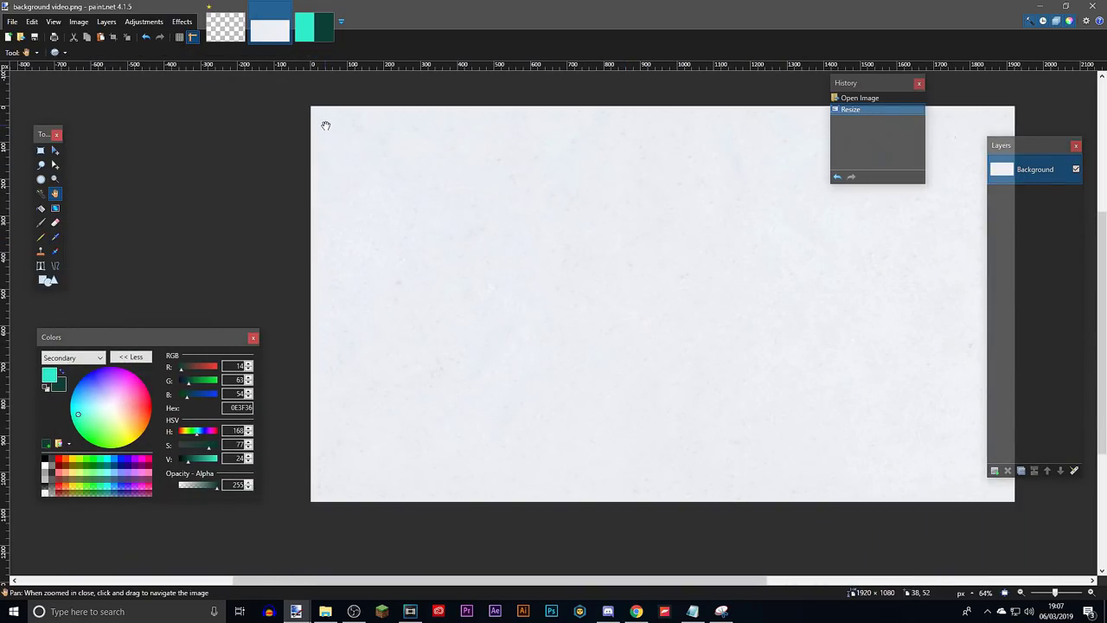
{"action": "key", "text": "g"}
{"action": "left_click_drag", "start_coordinate": [332, 130], "coordinate": [999, 566]}
{"action": "scroll", "coordinate": [759, 343], "scroll_direction": "down", "scroll_amount": 2}
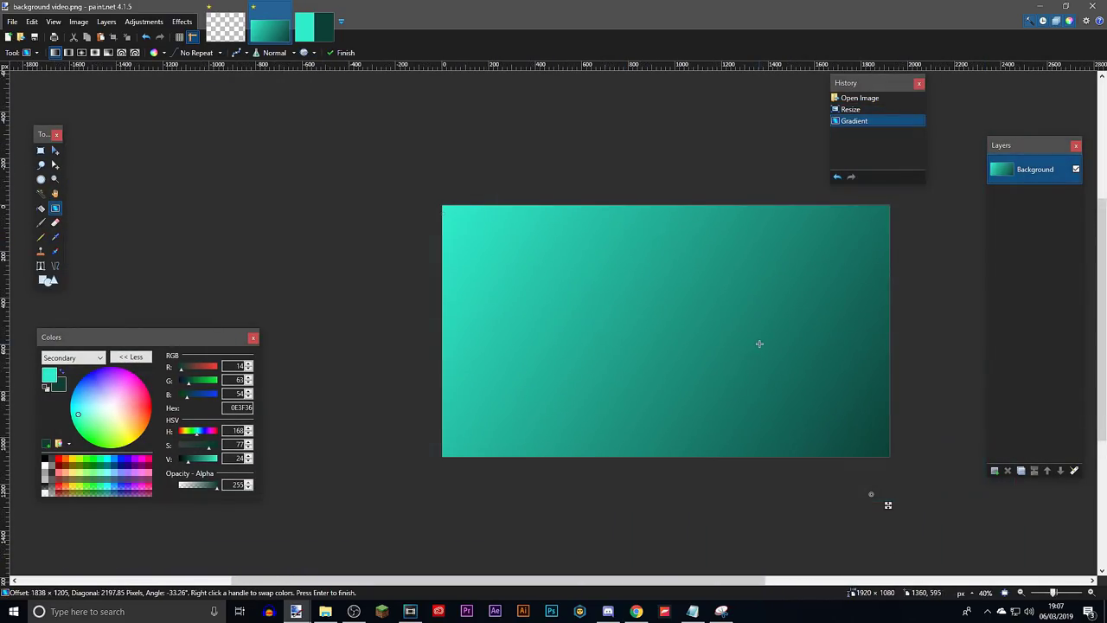
{"action": "scroll", "coordinate": [790, 383], "scroll_direction": "up", "scroll_amount": 2}
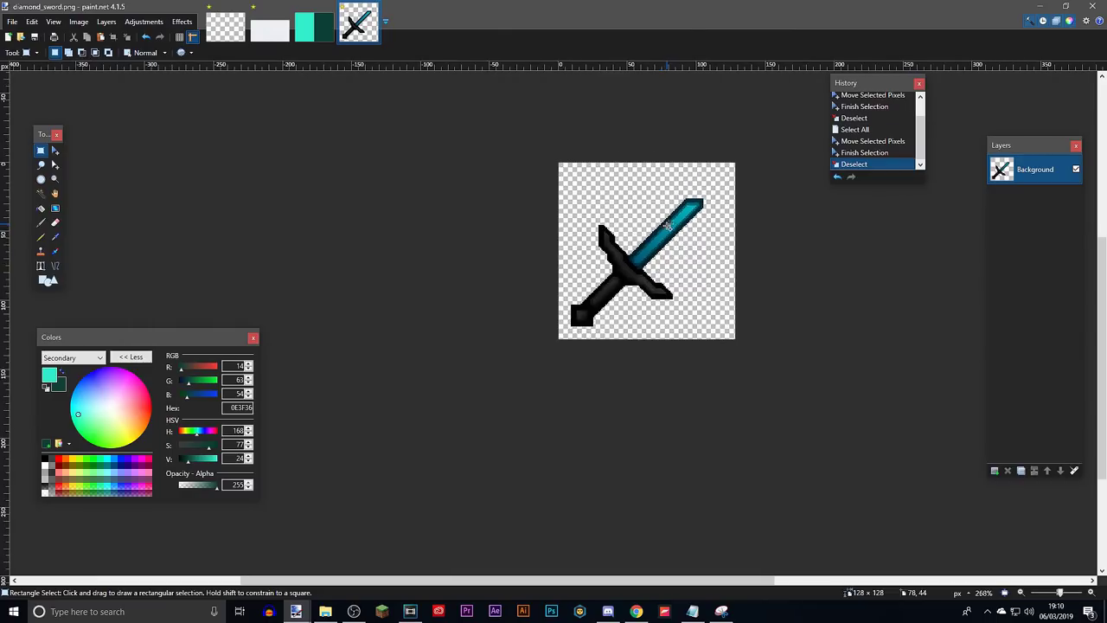
Examine the diamond sword texture's blade, crossguard and handle at close and distant zoom.
{"action": "scroll", "coordinate": [659, 235], "scroll_direction": "up", "scroll_amount": 8}
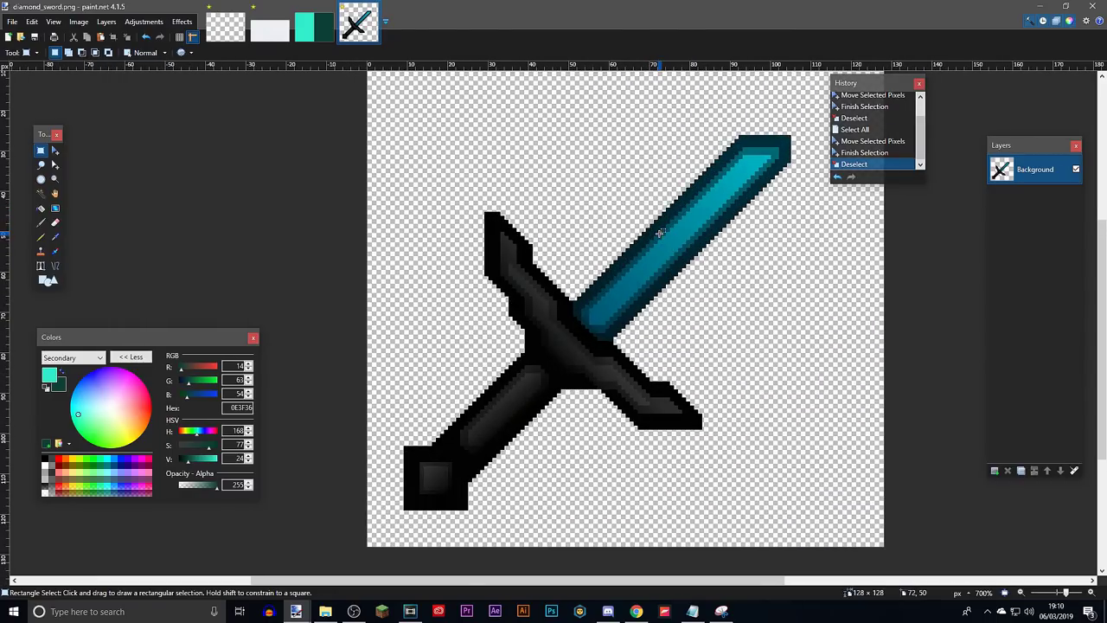
{"action": "scroll", "coordinate": [640, 251], "scroll_direction": "down", "scroll_amount": 4}
{"action": "scroll", "coordinate": [623, 247], "scroll_direction": "up", "scroll_amount": 4}
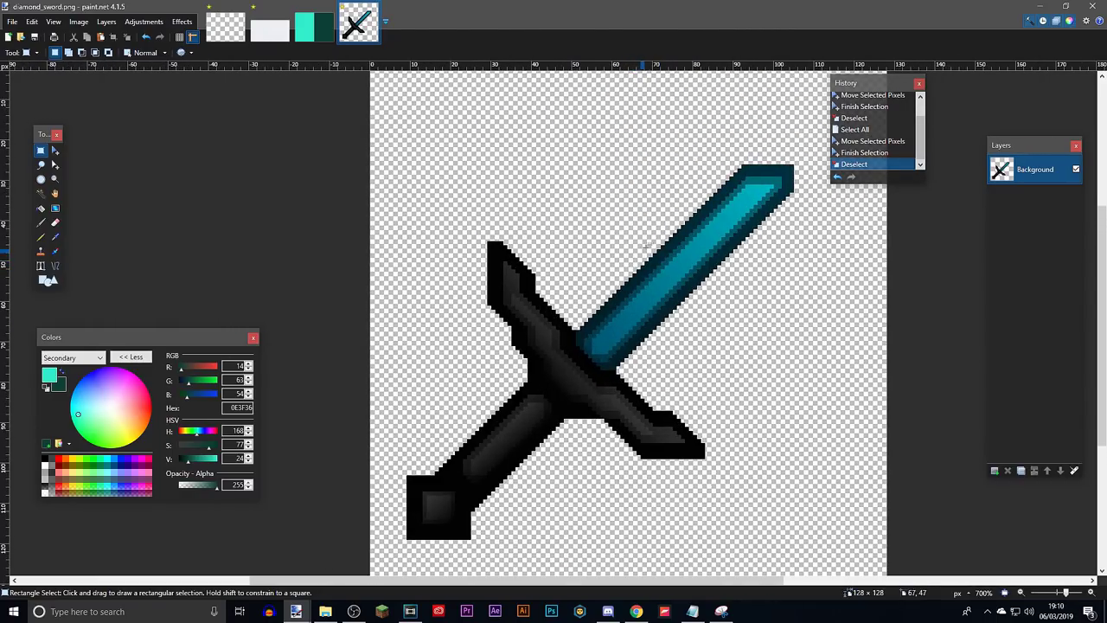
{"action": "scroll", "coordinate": [617, 246], "scroll_direction": "down", "scroll_amount": 4}
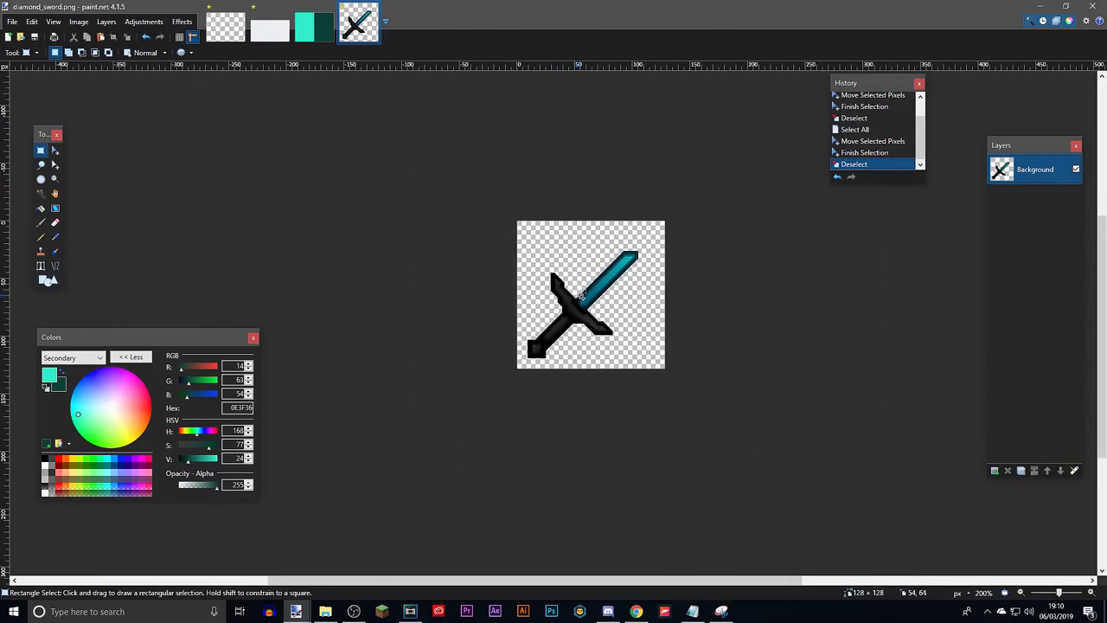
{"action": "scroll", "coordinate": [594, 274], "scroll_direction": "up", "scroll_amount": 4}
{"action": "left_click_drag", "start_coordinate": [602, 264], "coordinate": [602, 249]}
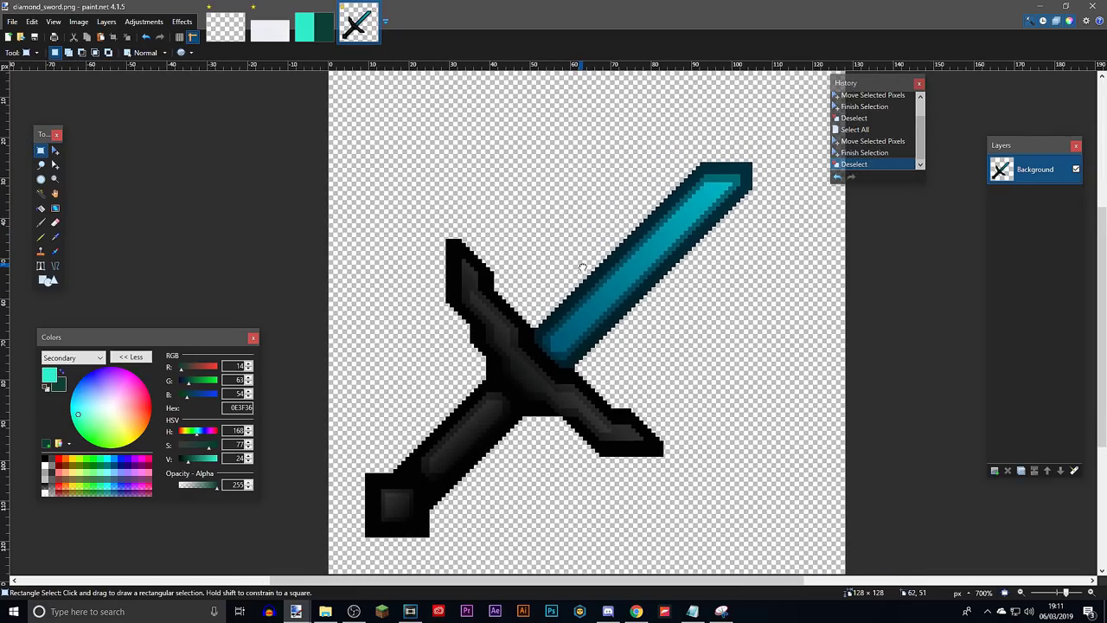
{"action": "scroll", "coordinate": [636, 264], "scroll_direction": "down", "scroll_amount": 4}
{"action": "scroll", "coordinate": [632, 275], "scroll_direction": "up", "scroll_amount": 3}
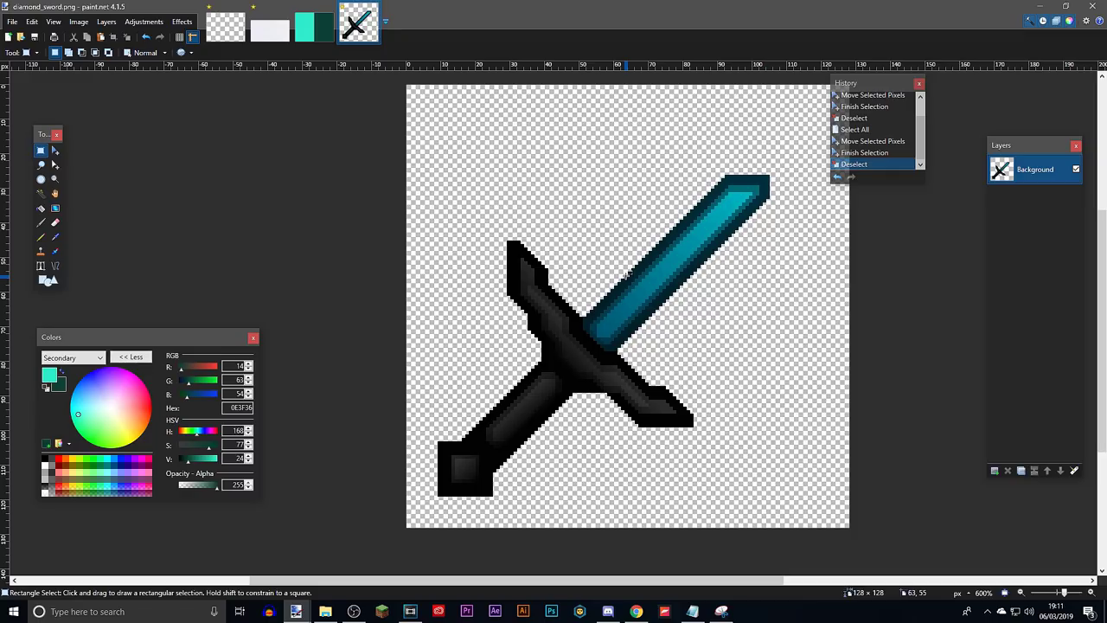
{"action": "scroll", "coordinate": [553, 346], "scroll_direction": "up", "scroll_amount": 1}
{"action": "left_click_drag", "start_coordinate": [604, 365], "coordinate": [596, 357]}
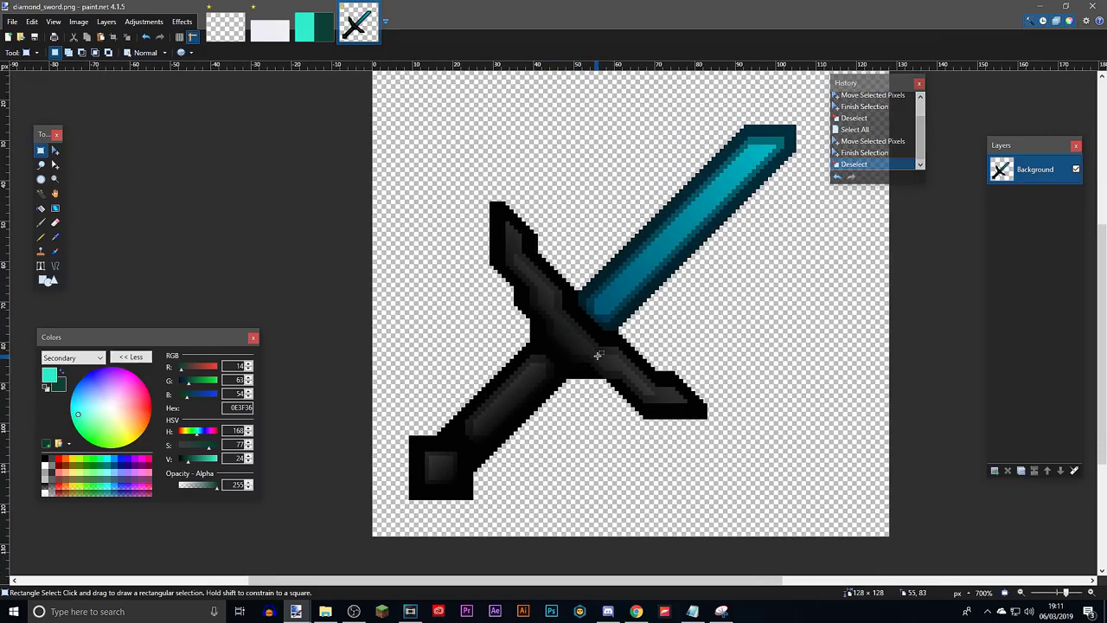
{"action": "scroll", "coordinate": [597, 345], "scroll_direction": "down", "scroll_amount": 4}
{"action": "scroll", "coordinate": [598, 337], "scroll_direction": "up", "scroll_amount": 3}
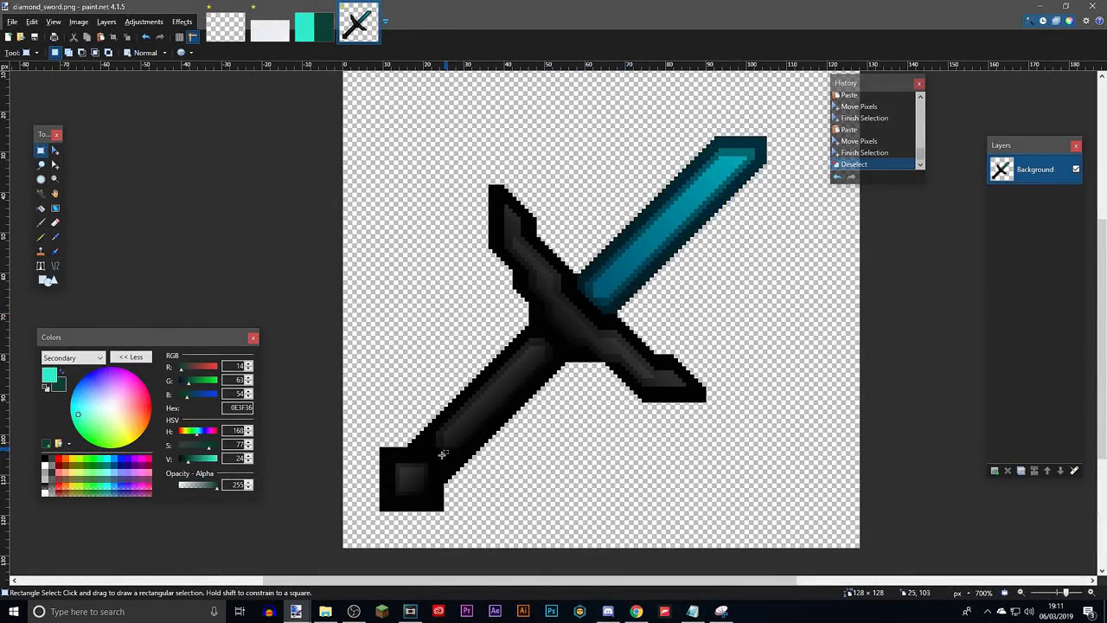
Select the sword's handle, its blade (about 50 × 49 px) and its crossguard (about 72 × 63 px) in turn with Rectangle Select.
{"action": "left_click_drag", "start_coordinate": [358, 525], "coordinate": [548, 344]}
{"action": "left_click_drag", "start_coordinate": [791, 99], "coordinate": [590, 297]}
{"action": "scroll", "coordinate": [605, 287], "scroll_direction": "down", "scroll_amount": 2}
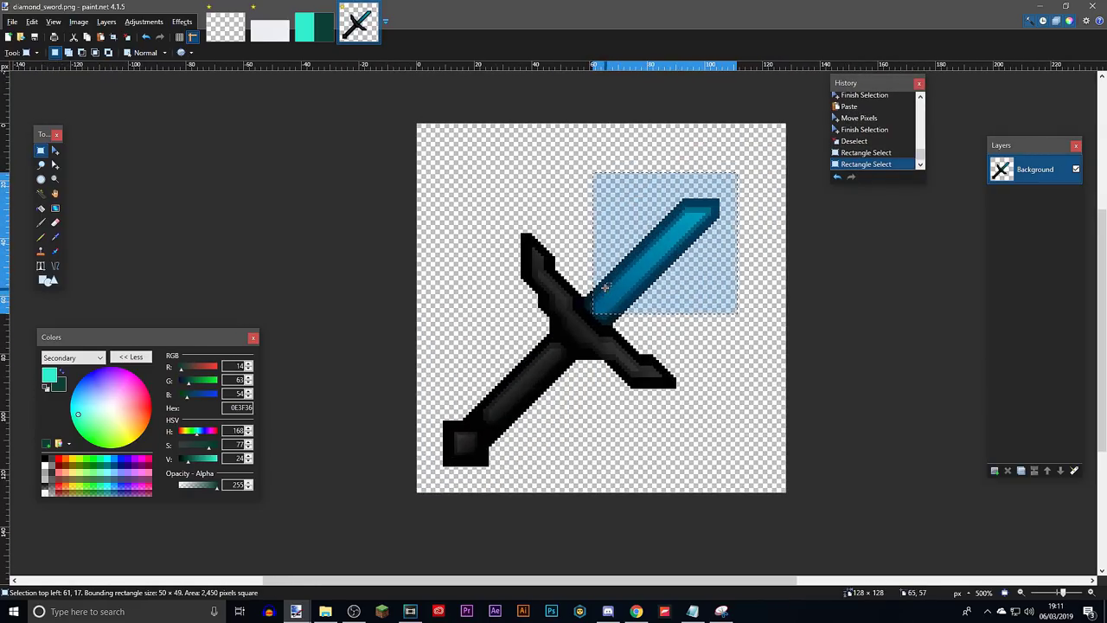
{"action": "scroll", "coordinate": [586, 319], "scroll_direction": "up", "scroll_amount": 2}
{"action": "scroll", "coordinate": [571, 341], "scroll_direction": "down", "scroll_amount": 4}
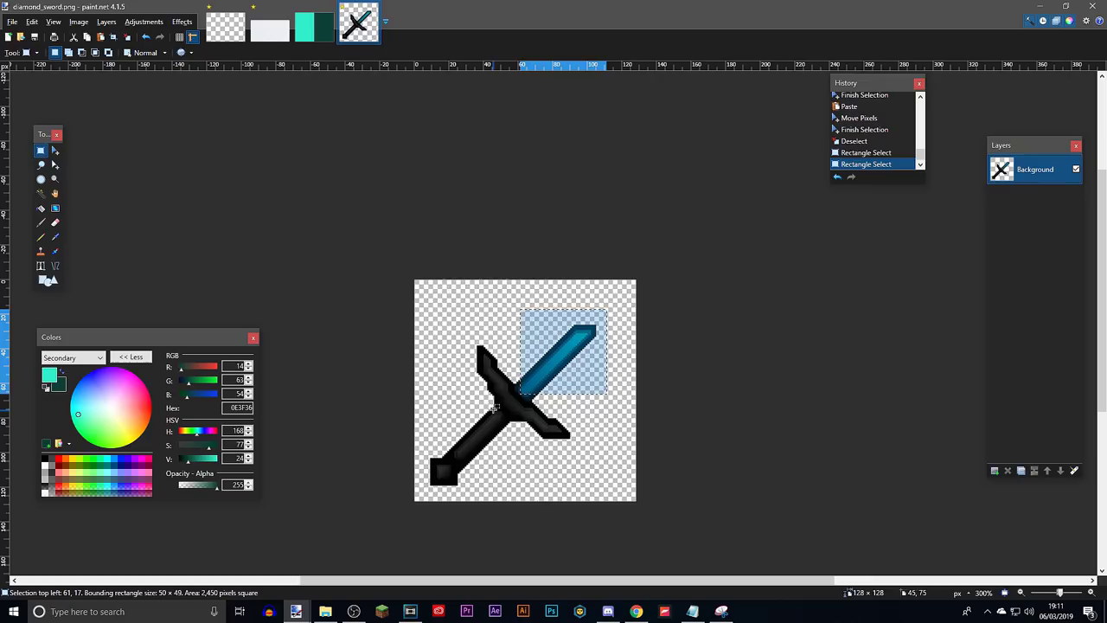
{"action": "left_click_drag", "start_coordinate": [460, 344], "coordinate": [585, 453]}
{"action": "scroll", "coordinate": [497, 369], "scroll_direction": "up", "scroll_amount": 1}
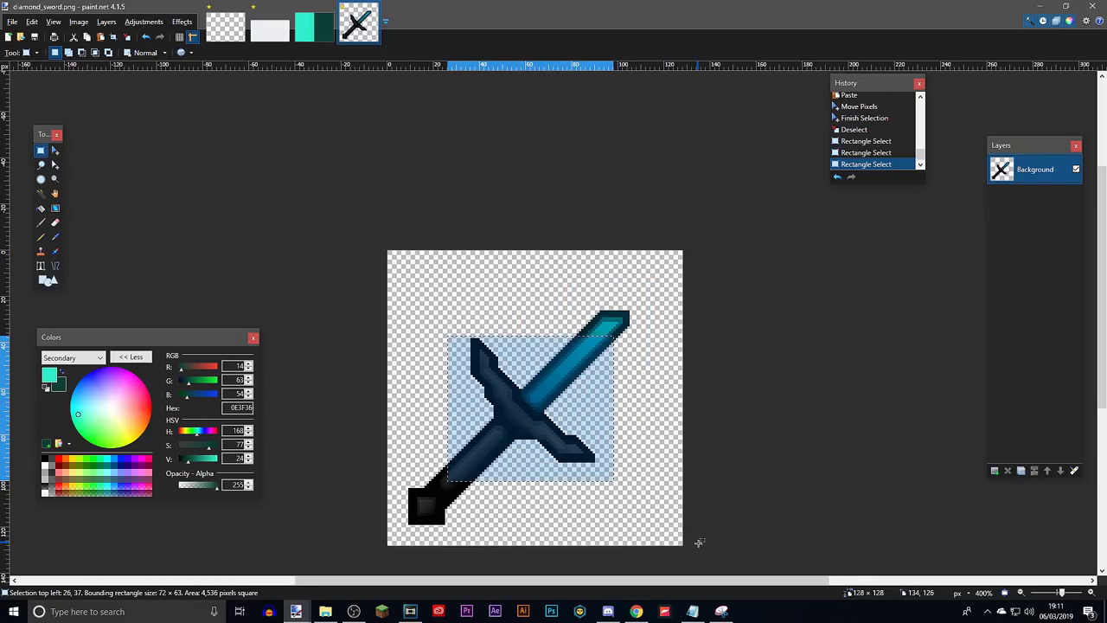
Clear the selection around the crossguard and the small stray selection near the blade.
{"action": "scroll", "coordinate": [567, 440], "scroll_direction": "up", "scroll_amount": 3}
{"action": "scroll", "coordinate": [470, 340], "scroll_direction": "down", "scroll_amount": 2}
{"action": "scroll", "coordinate": [462, 332], "scroll_direction": "up", "scroll_amount": 1}
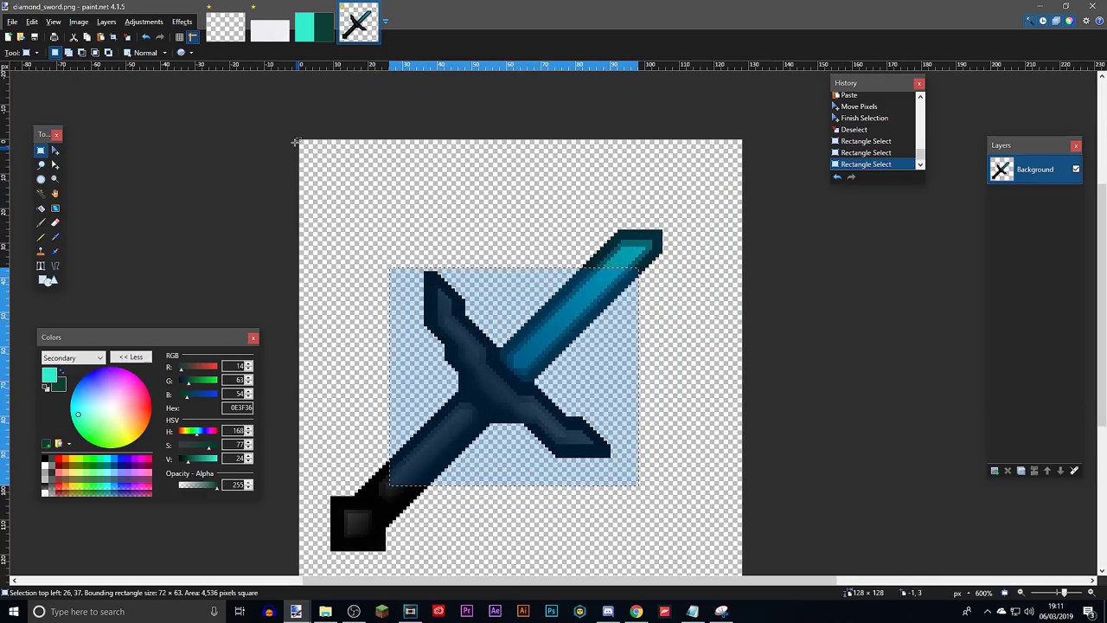
{"action": "scroll", "coordinate": [388, 162], "scroll_direction": "down", "scroll_amount": 3}
{"action": "scroll", "coordinate": [481, 224], "scroll_direction": "up", "scroll_amount": 3}
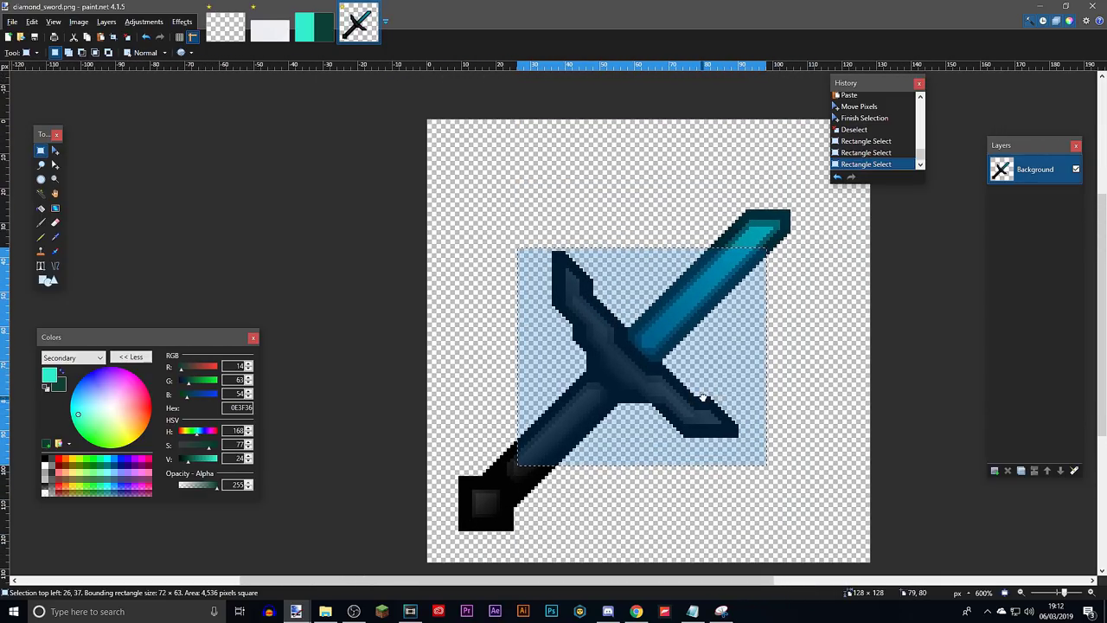
{"action": "left_click", "coordinate": [705, 396]}
{"action": "scroll", "coordinate": [701, 389], "scroll_direction": "down", "scroll_amount": 4}
{"action": "scroll", "coordinate": [698, 339], "scroll_direction": "up", "scroll_amount": 3}
{"action": "left_click_drag", "start_coordinate": [705, 307], "coordinate": [709, 299]}
{"action": "left_click", "coordinate": [708, 298]}
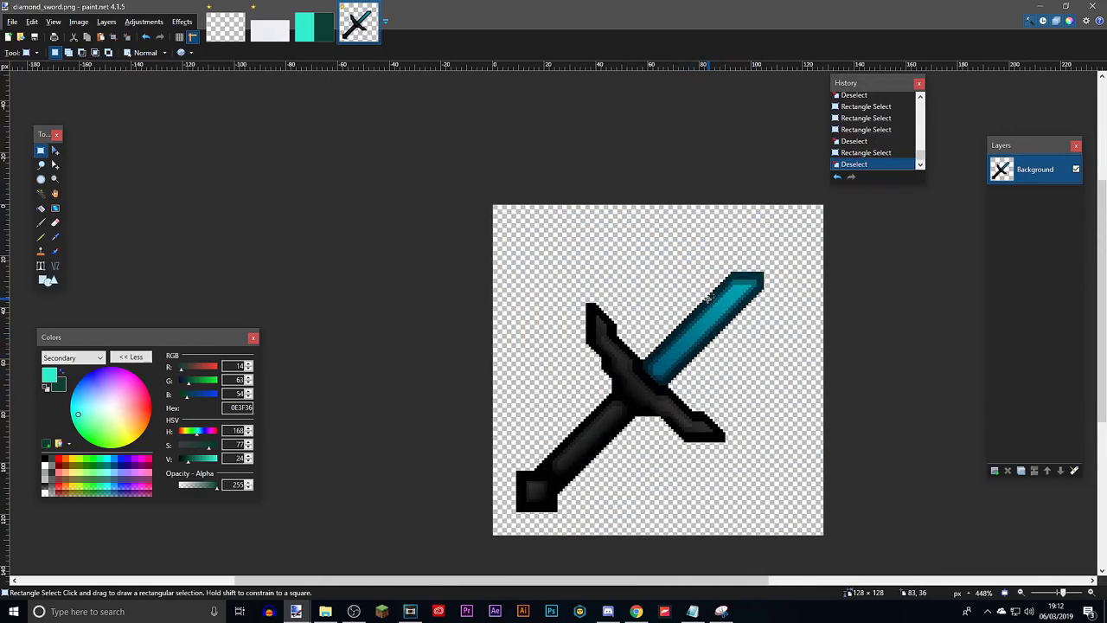
{"action": "scroll", "coordinate": [735, 292], "scroll_direction": "up", "scroll_amount": 3}
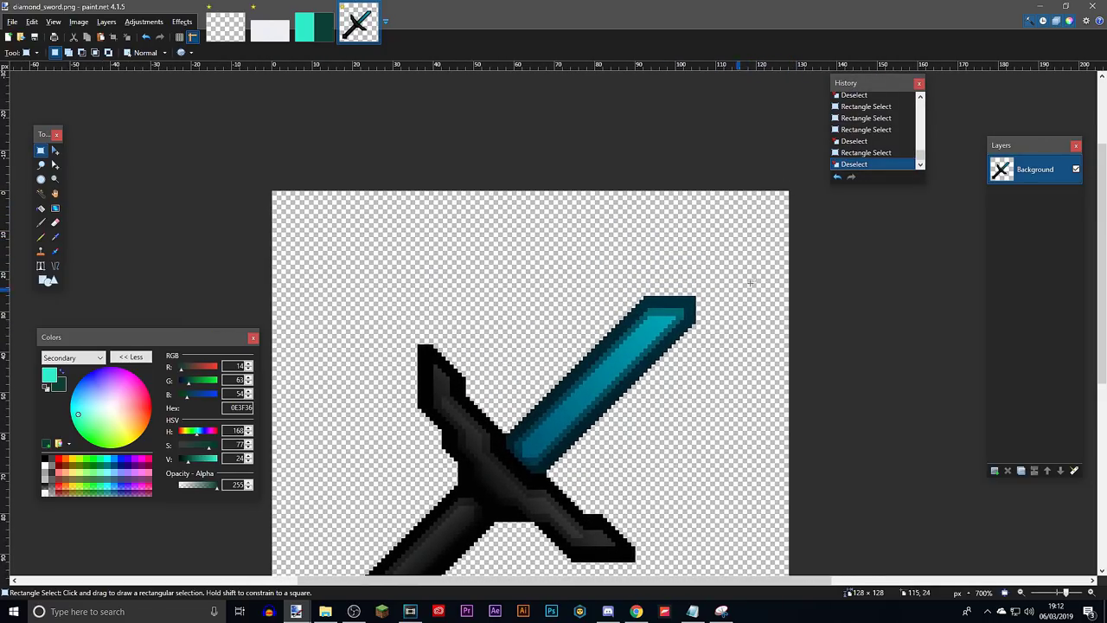
{"action": "scroll", "coordinate": [693, 308], "scroll_direction": "down", "scroll_amount": 5}
{"action": "scroll", "coordinate": [612, 342], "scroll_direction": "up", "scroll_amount": 4}
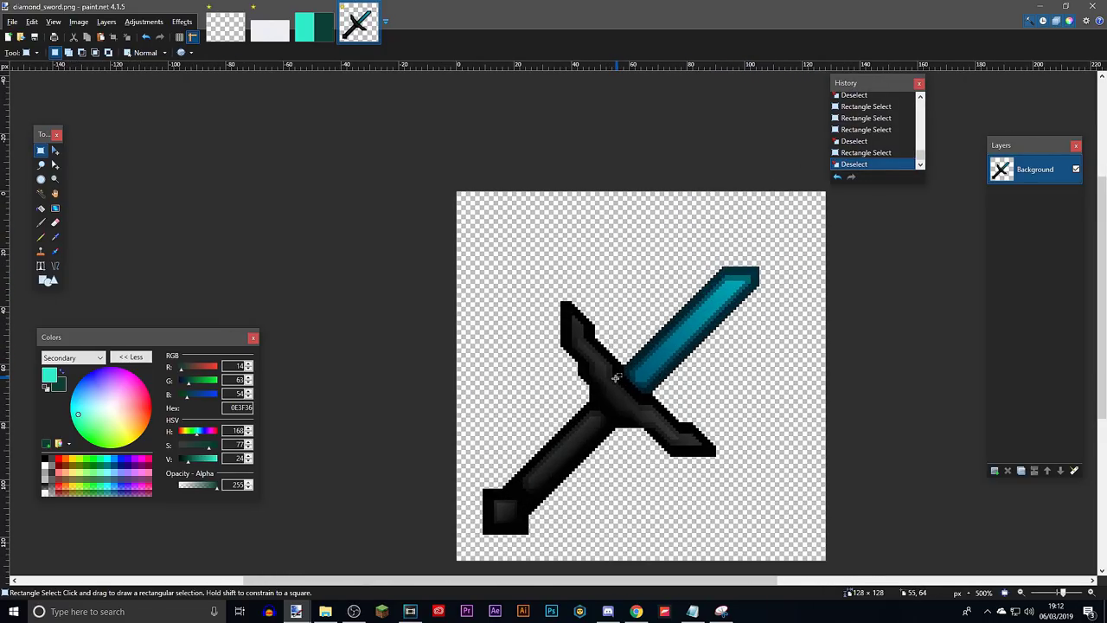
{"action": "scroll", "coordinate": [620, 379], "scroll_direction": "down", "scroll_amount": 3}
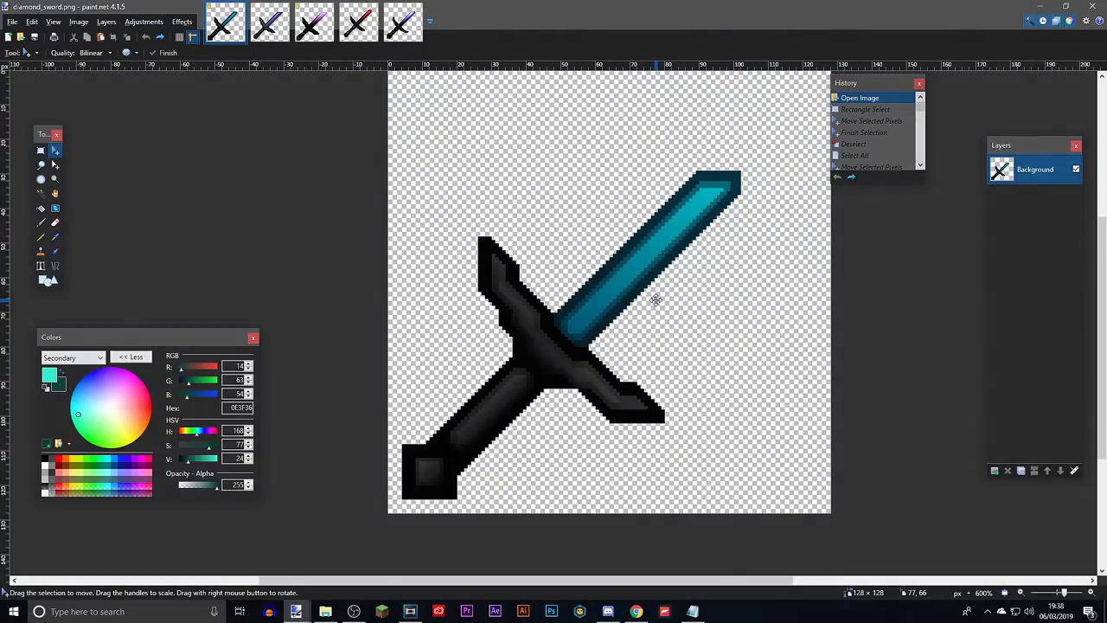
Undo the edits to the cyan sword image back to its opened state.
{"action": "key", "text": "ctrl+z"}
{"action": "key", "text": "ctrl+z"}
{"action": "key", "text": "ctrl+z"}
Select the entire cyan sword with Rectangle Select, covering an area of about 111 × 104 px.
{"action": "scroll", "coordinate": [629, 344], "scroll_direction": "up", "scroll_amount": 4}
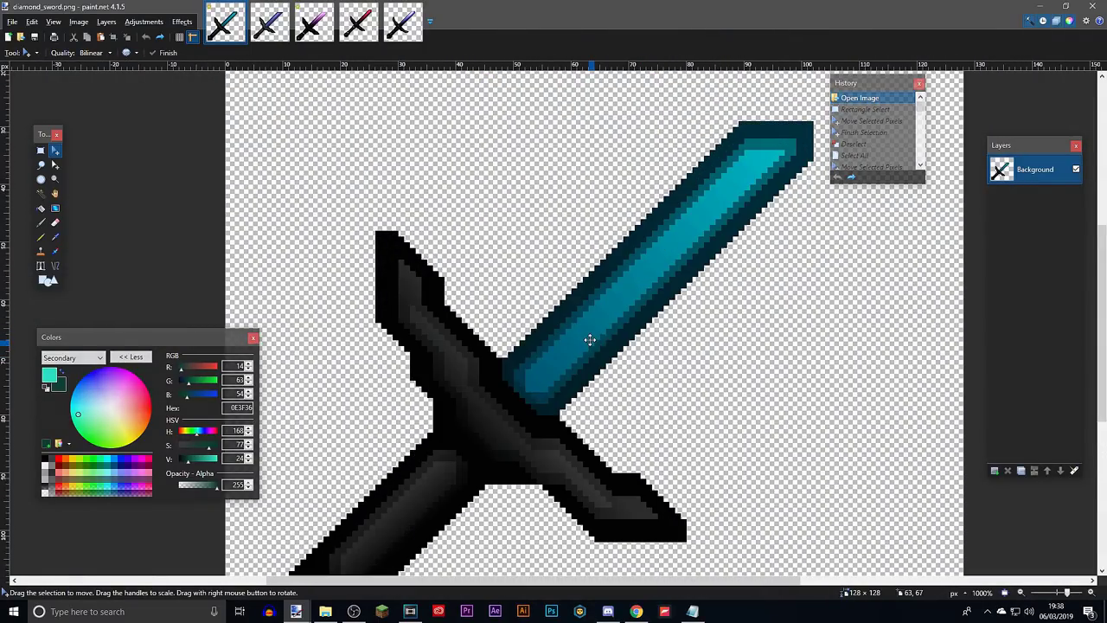
{"action": "scroll", "coordinate": [596, 326], "scroll_direction": "down", "scroll_amount": 4}
{"action": "scroll", "coordinate": [597, 323], "scroll_direction": "up", "scroll_amount": 3}
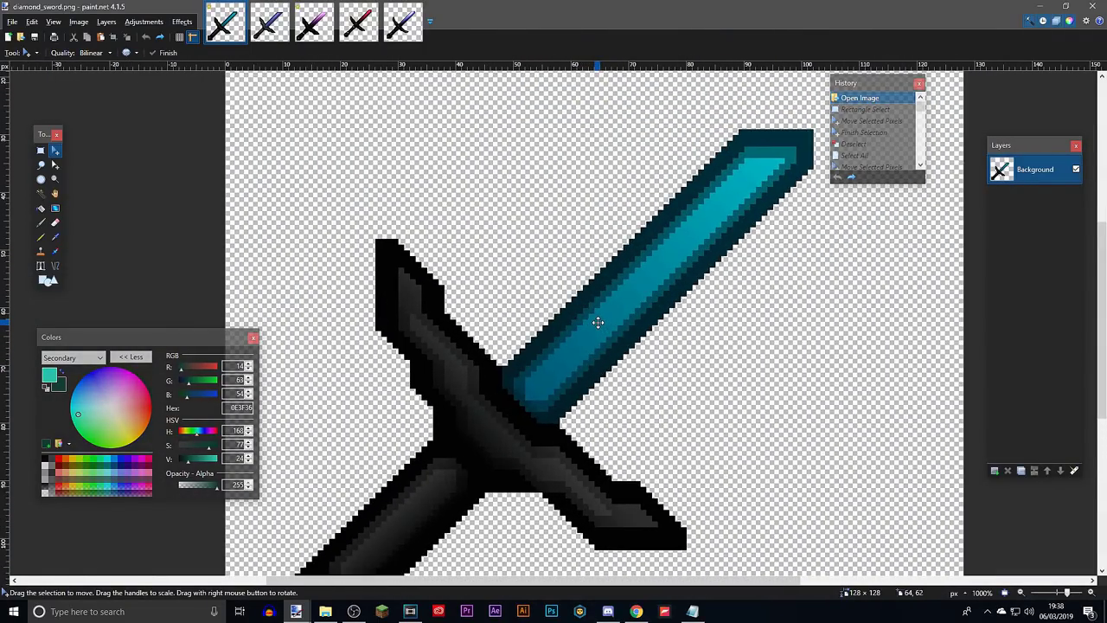
{"action": "scroll", "coordinate": [595, 322], "scroll_direction": "down", "scroll_amount": 2}
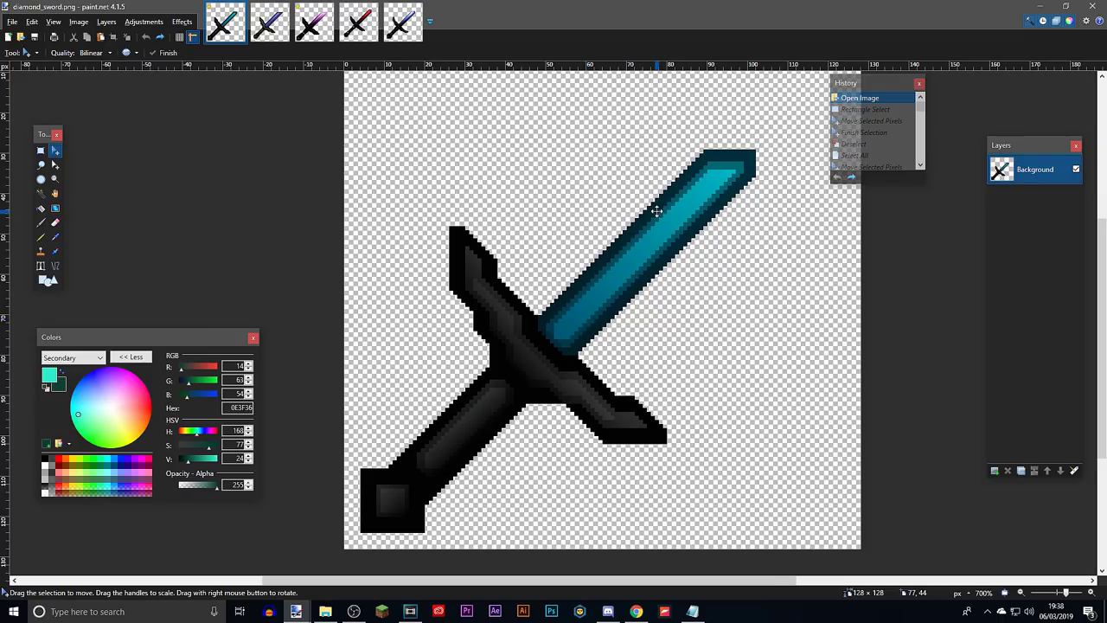
{"action": "scroll", "coordinate": [657, 211], "scroll_direction": "down", "scroll_amount": 6}
{"action": "scroll", "coordinate": [691, 163], "scroll_direction": "up", "scroll_amount": 10}
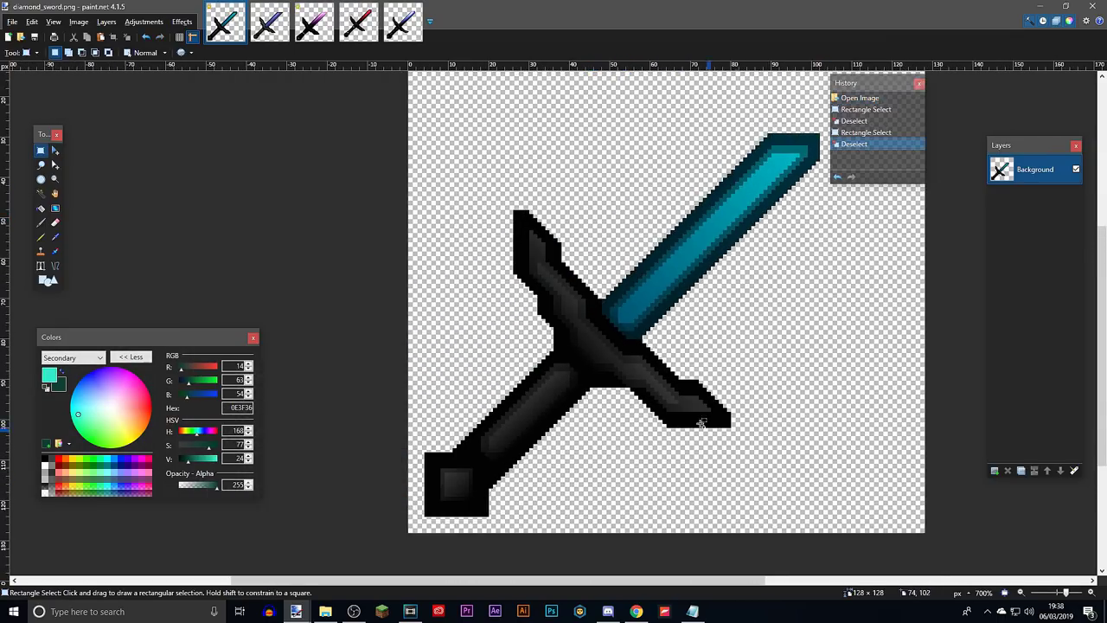
{"action": "scroll", "coordinate": [701, 422], "scroll_direction": "down", "scroll_amount": 3}
{"action": "scroll", "coordinate": [701, 348], "scroll_direction": "up", "scroll_amount": 1}
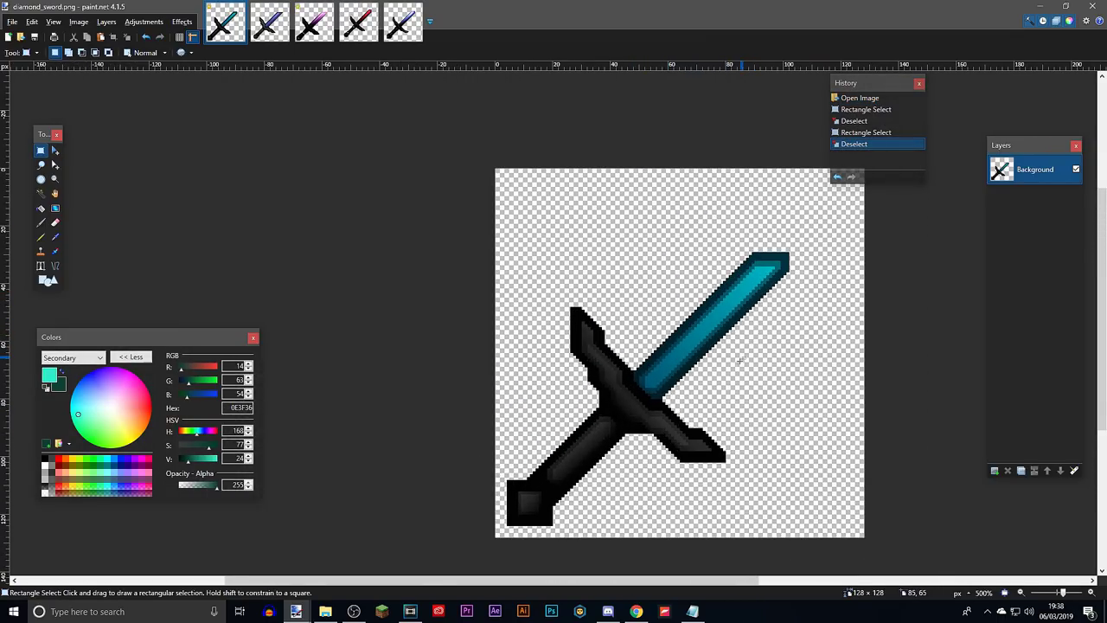
{"action": "left_click_drag", "start_coordinate": [741, 320], "coordinate": [452, 536]}
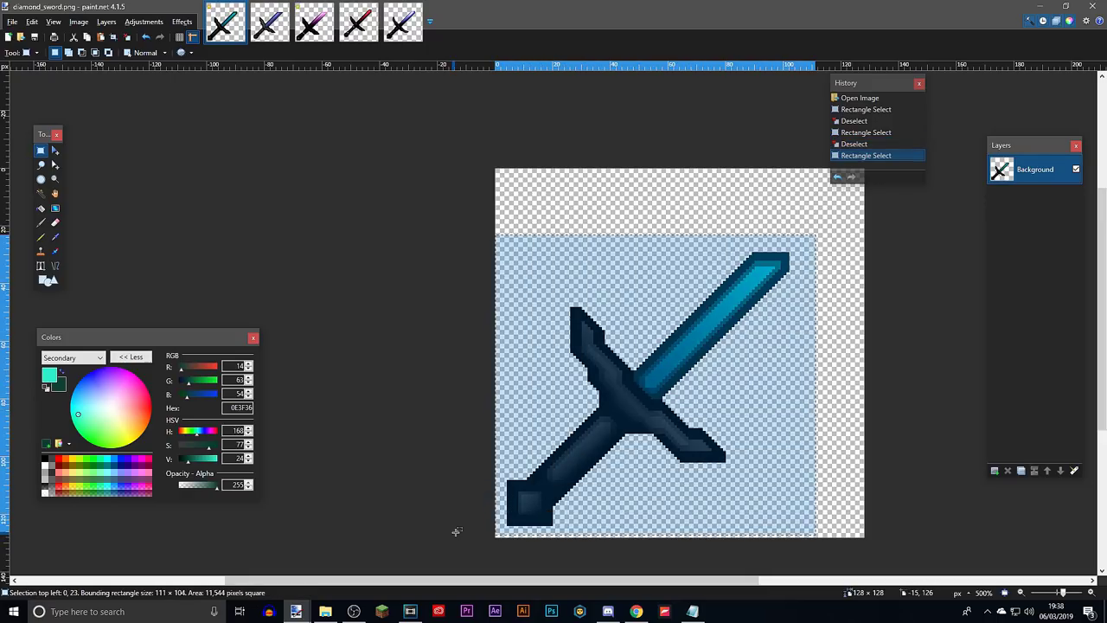
Switch to the purple-blue sword image and examine the shading of its blade and crossguard.
{"action": "key", "text": "ctrl+Tab"}
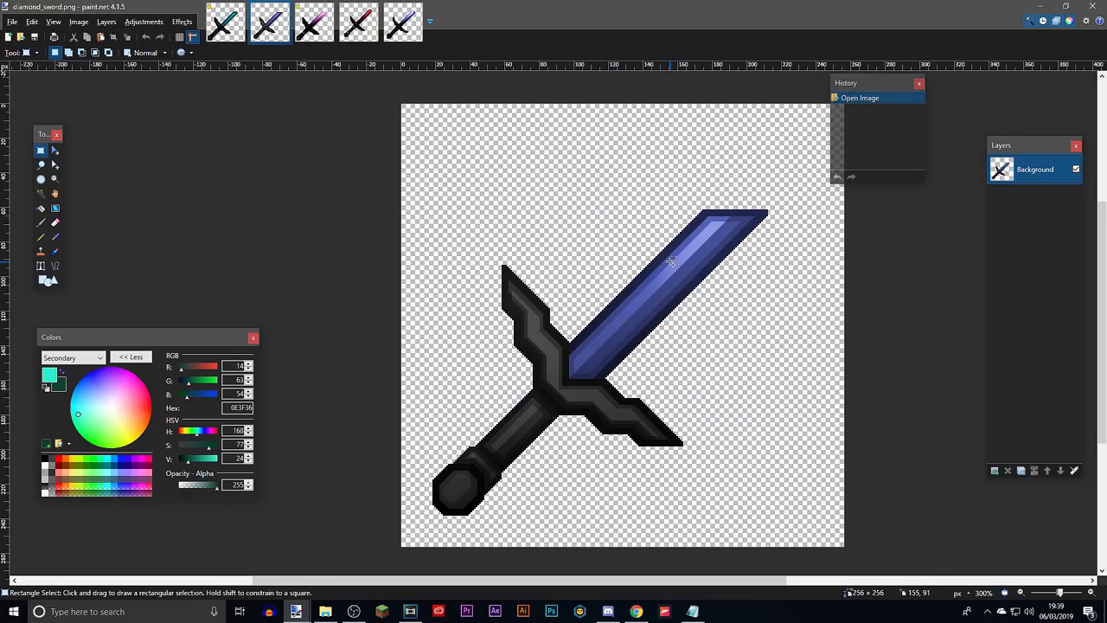
{"action": "scroll", "coordinate": [671, 262], "scroll_direction": "up", "scroll_amount": 1}
{"action": "scroll", "coordinate": [688, 218], "scroll_direction": "down", "scroll_amount": 2}
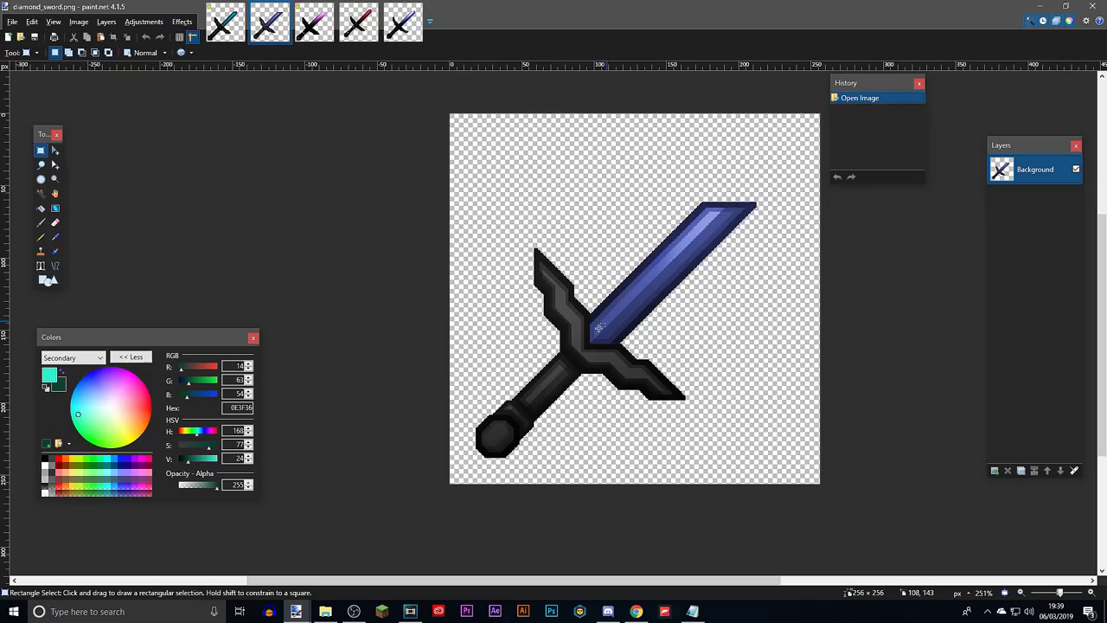
{"action": "scroll", "coordinate": [598, 327], "scroll_direction": "up", "scroll_amount": 2}
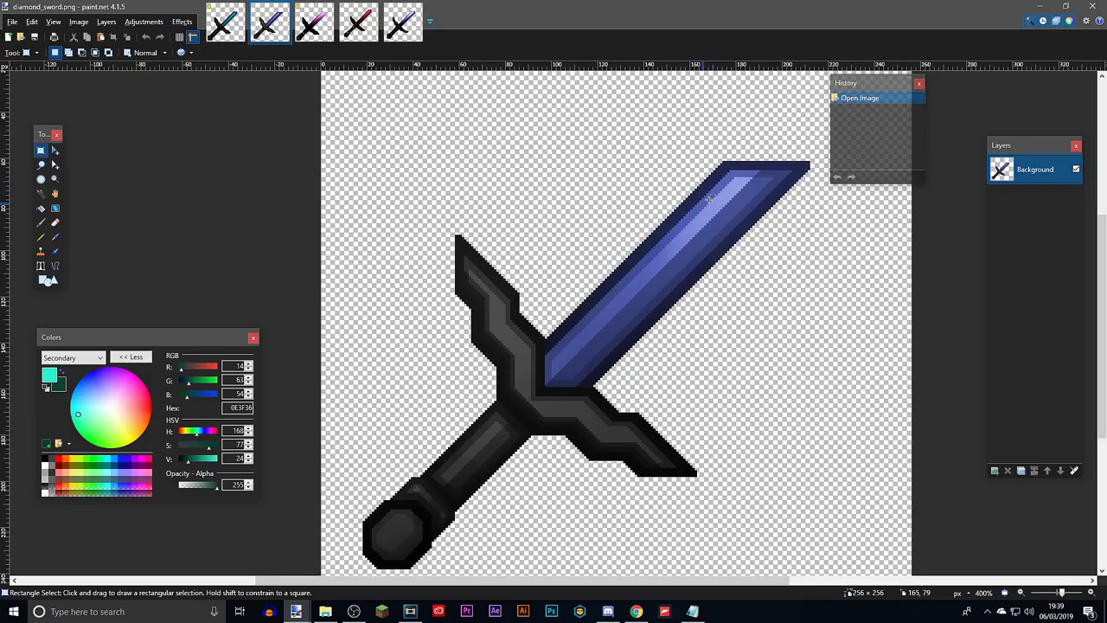
Compare the bright inner highlight of the purple-blue sword's blade with its darker edges and outline.
{"action": "scroll", "coordinate": [708, 199], "scroll_direction": "down", "scroll_amount": 3}
{"action": "scroll", "coordinate": [605, 303], "scroll_direction": "up", "scroll_amount": 3}
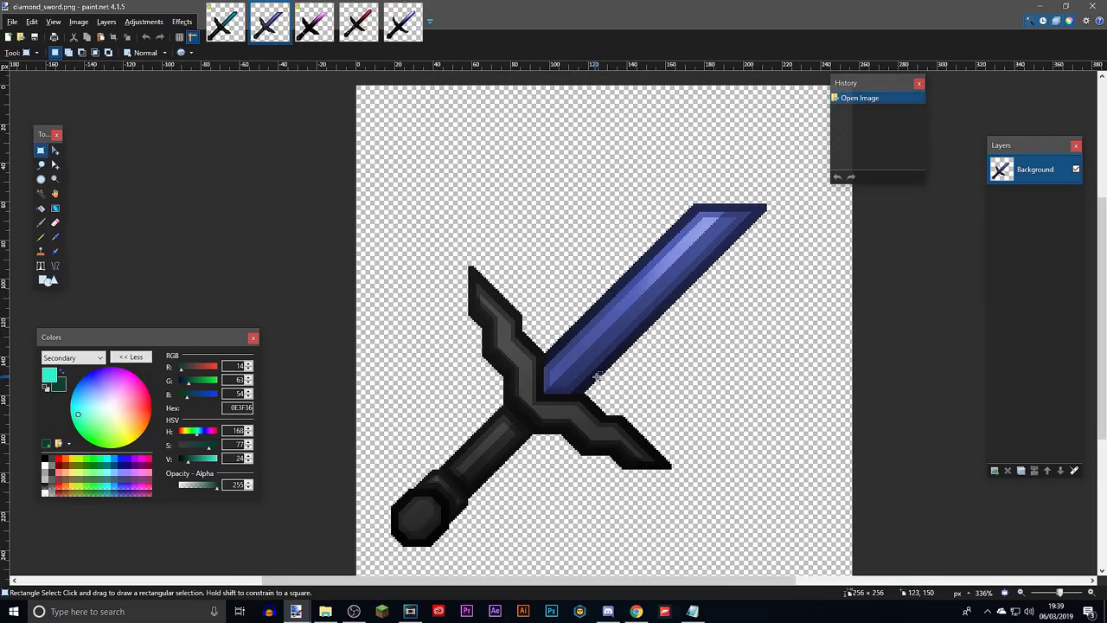
{"action": "scroll", "coordinate": [575, 199], "scroll_direction": "up", "scroll_amount": 1}
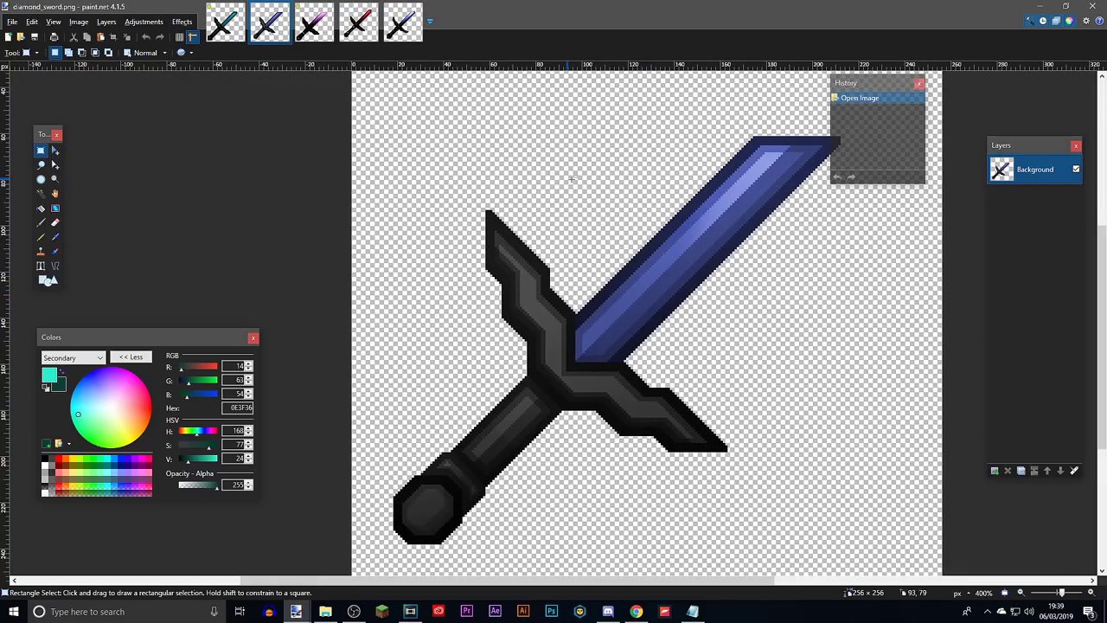
{"action": "left_click_drag", "start_coordinate": [776, 264], "coordinate": [738, 244]}
Switch to the pink-purple sword image and examine the gradient and light inner border around its blade tip.
{"action": "key", "text": "ctrl+Tab"}
{"action": "mouse_move", "coordinate": [703, 323]}
{"action": "left_mouse_down"}
{"action": "mouse_move", "coordinate": [659, 308]}
{"action": "mouse_move", "coordinate": [728, 320]}
{"action": "mouse_move", "coordinate": [683, 344]}
{"action": "mouse_move", "coordinate": [690, 298]}
{"action": "mouse_move", "coordinate": [663, 333]}
{"action": "mouse_move", "coordinate": [724, 321]}
{"action": "mouse_move", "coordinate": [696, 306]}
{"action": "left_mouse_up"}
{"action": "scroll", "coordinate": [694, 277], "scroll_direction": "up", "scroll_amount": 5}
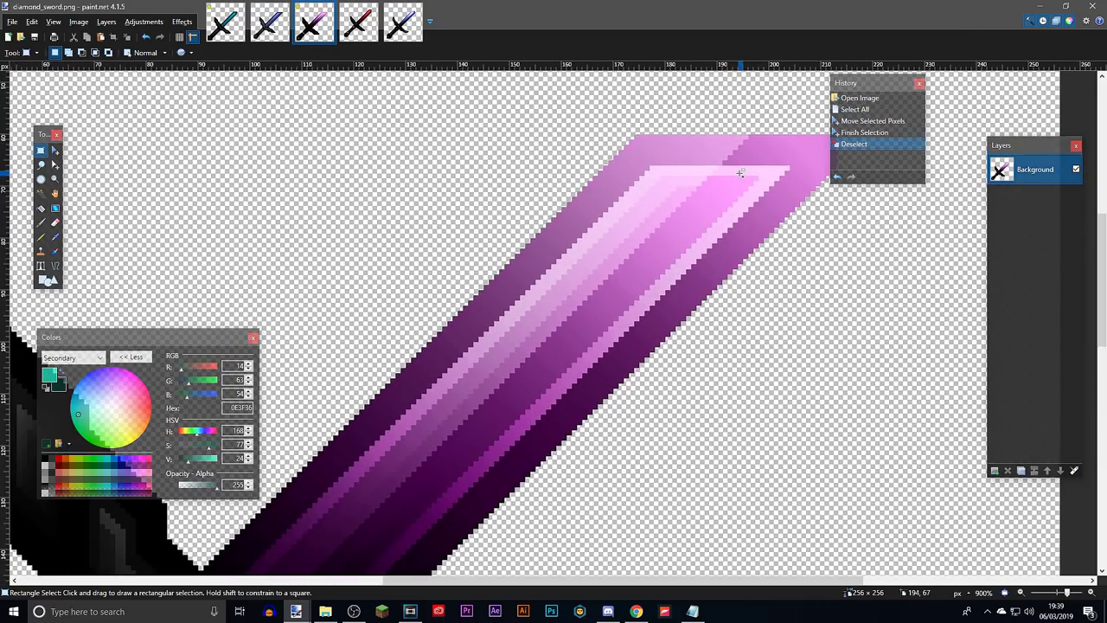
{"action": "scroll", "coordinate": [735, 179], "scroll_direction": "down", "scroll_amount": 5}
{"action": "scroll", "coordinate": [703, 160], "scroll_direction": "up", "scroll_amount": 4}
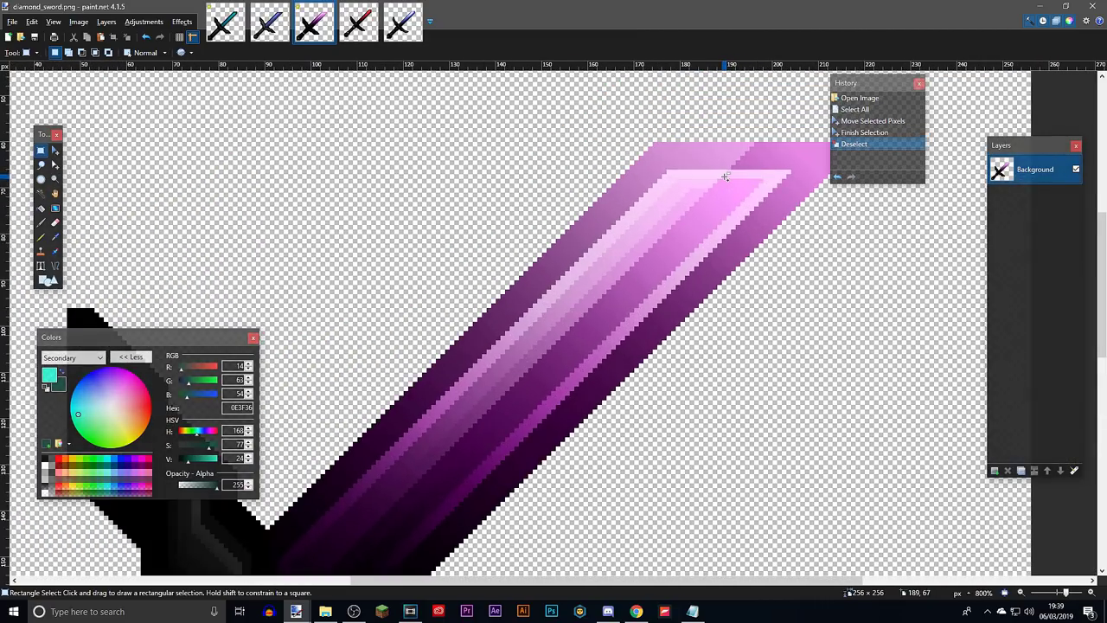
{"action": "scroll", "coordinate": [661, 193], "scroll_direction": "down", "scroll_amount": 3}
{"action": "scroll", "coordinate": [659, 197], "scroll_direction": "up", "scroll_amount": 3}
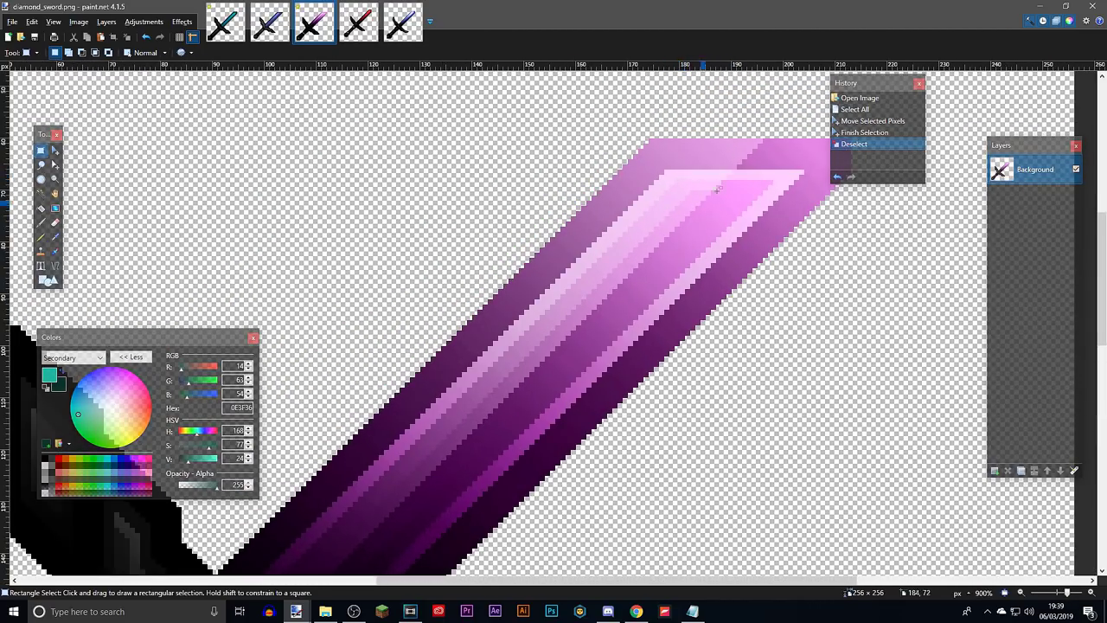
{"action": "scroll", "coordinate": [659, 203], "scroll_direction": "down", "scroll_amount": 4}
{"action": "scroll", "coordinate": [658, 210], "scroll_direction": "up", "scroll_amount": 1}
{"action": "scroll", "coordinate": [659, 212], "scroll_direction": "up", "scroll_amount": 1}
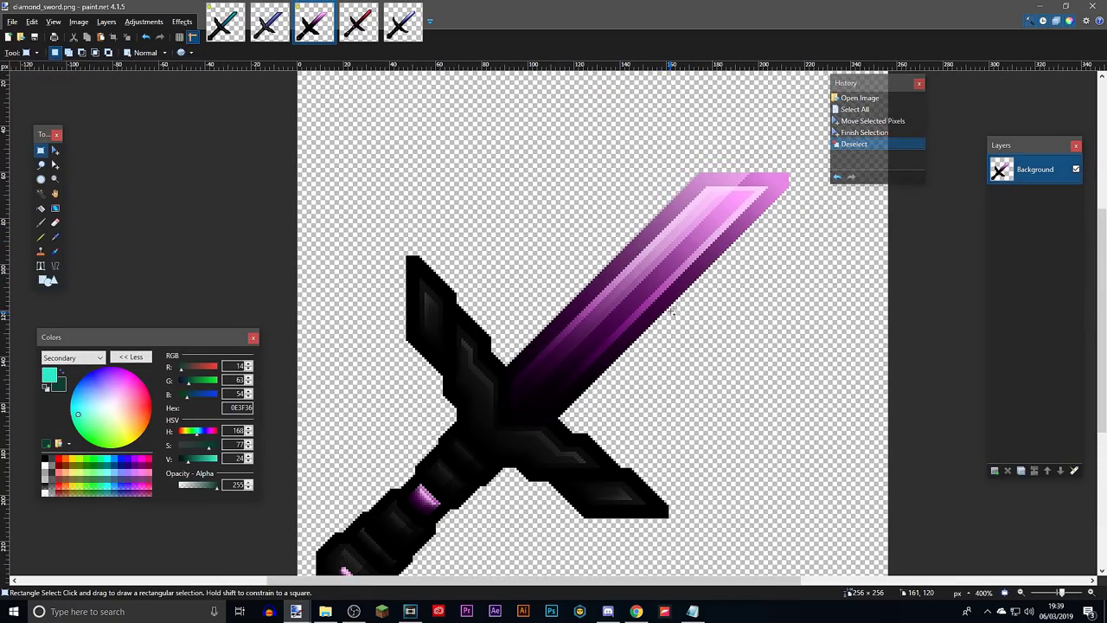
Examine the pink-purple sword as a whole, including the fade toward the hilt, the crossguard and the handle.
{"action": "scroll", "coordinate": [665, 294], "scroll_direction": "down", "scroll_amount": 3}
{"action": "scroll", "coordinate": [673, 290], "scroll_direction": "up", "scroll_amount": 3}
{"action": "scroll", "coordinate": [666, 300], "scroll_direction": "up", "scroll_amount": 1}
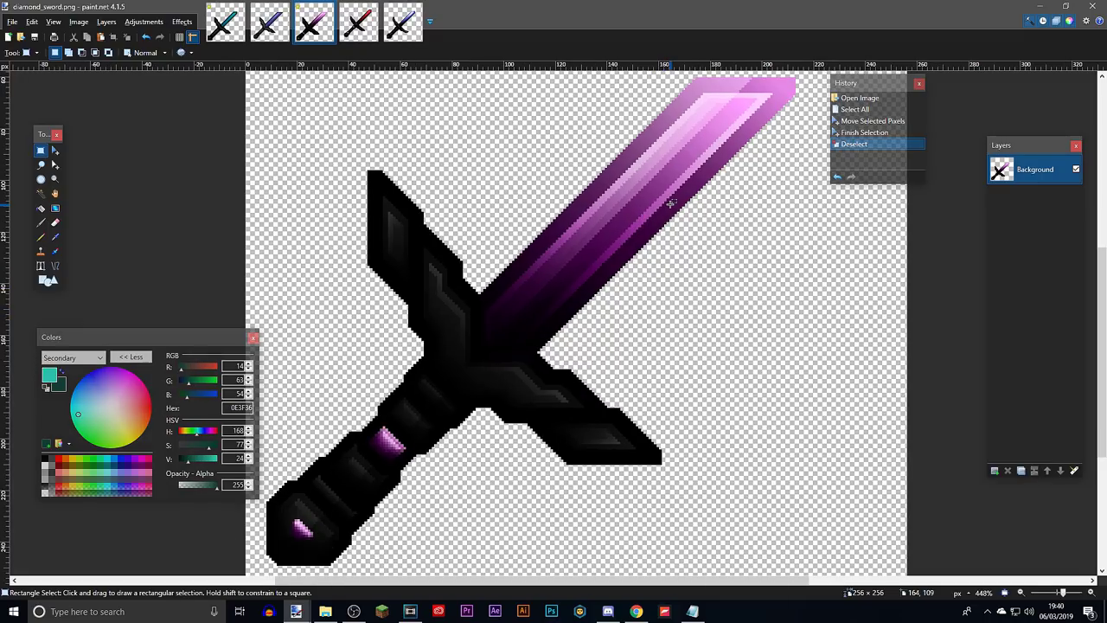
{"action": "scroll", "coordinate": [664, 251], "scroll_direction": "down", "scroll_amount": 1}
{"action": "scroll", "coordinate": [649, 256], "scroll_direction": "up", "scroll_amount": 2}
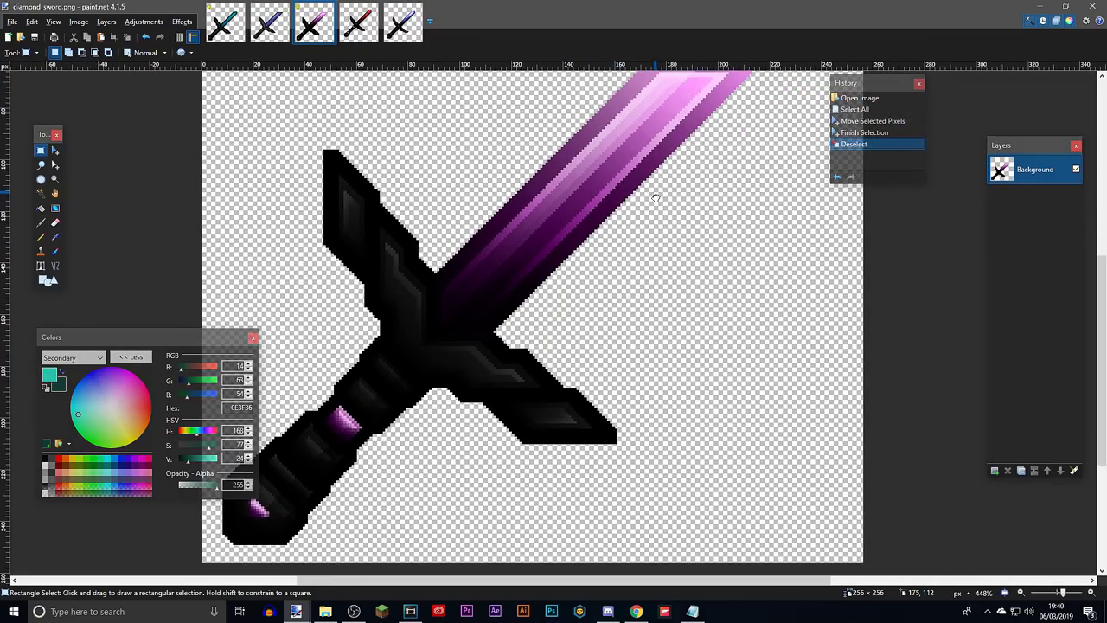
{"action": "scroll", "coordinate": [709, 248], "scroll_direction": "down", "scroll_amount": 1}
Switch to the red sword image and examine the highlight and dark outline along its blade.
{"action": "key", "text": "ctrl+Tab"}
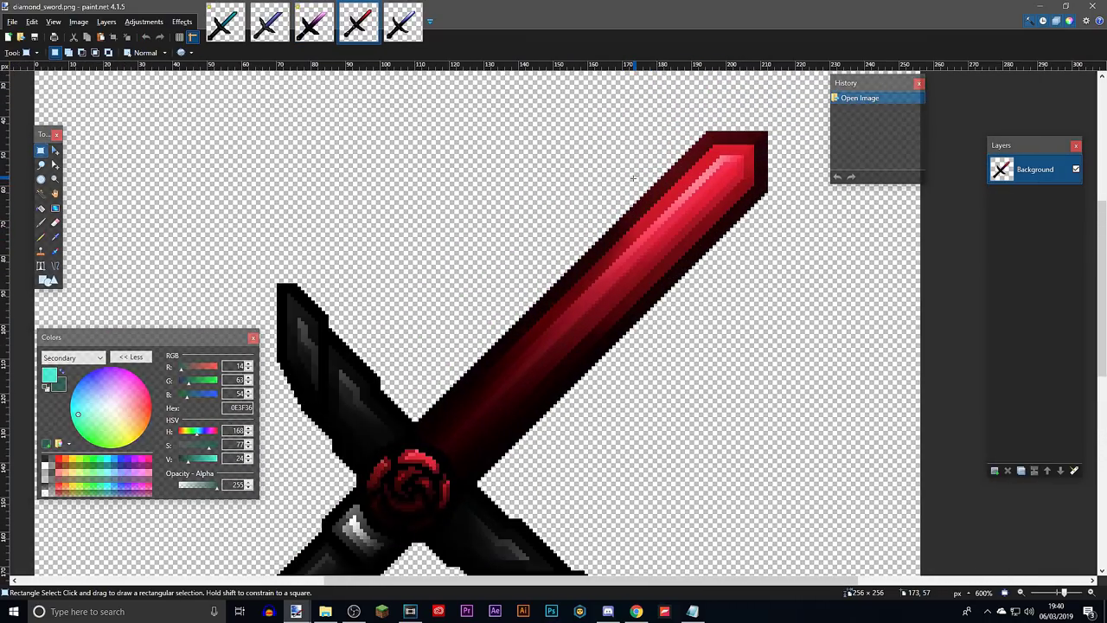
{"action": "scroll", "coordinate": [676, 209], "scroll_direction": "down", "scroll_amount": 2}
{"action": "scroll", "coordinate": [717, 156], "scroll_direction": "up", "scroll_amount": 4}
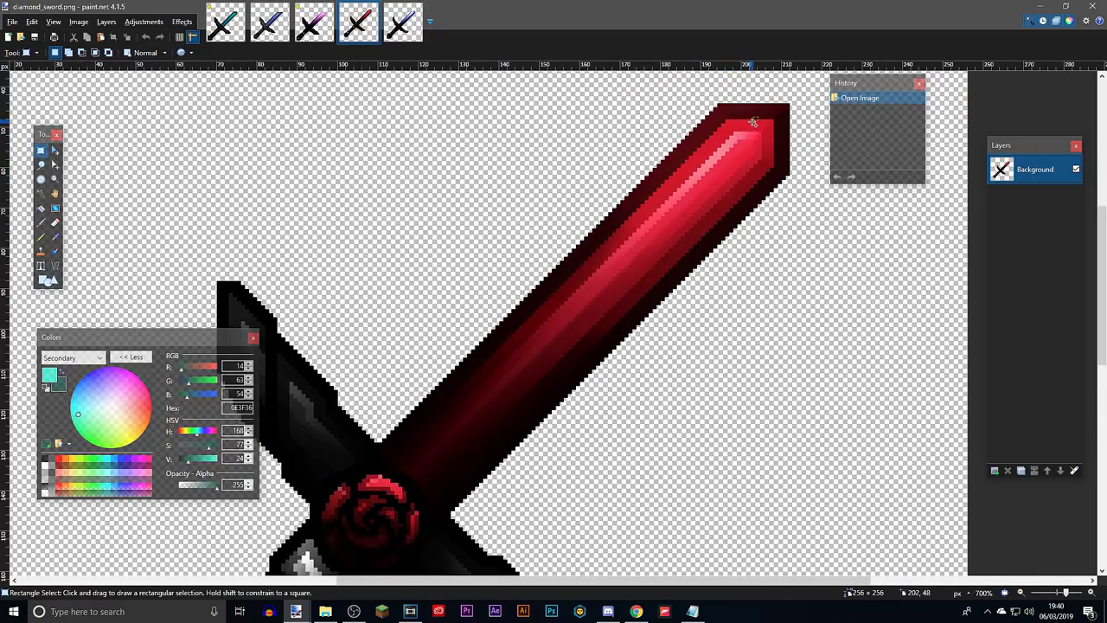
{"action": "scroll", "coordinate": [725, 148], "scroll_direction": "down", "scroll_amount": 1}
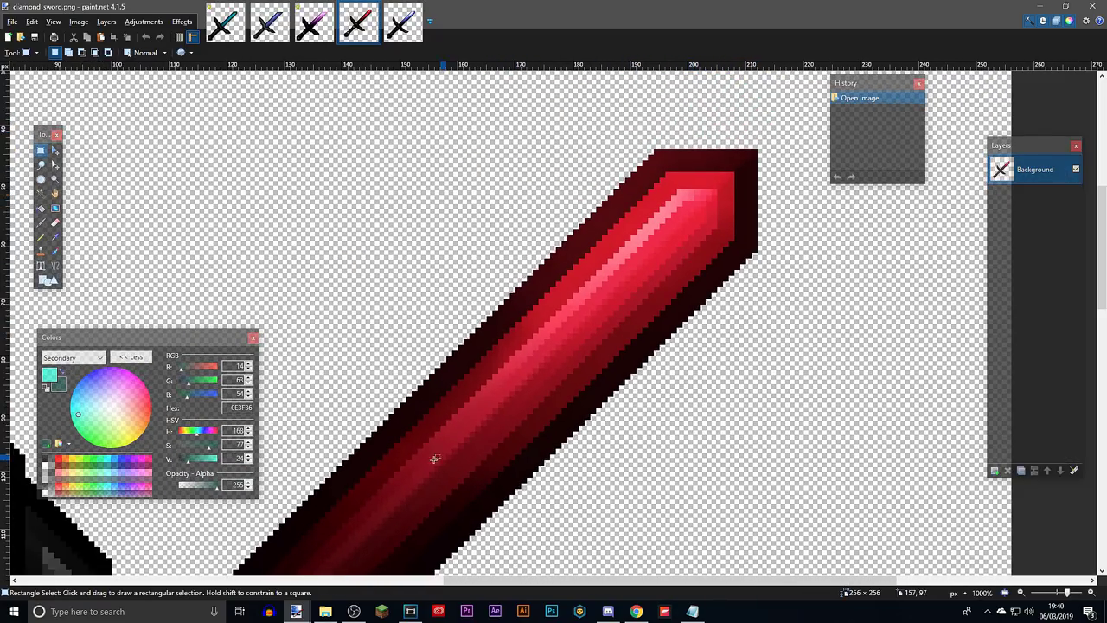
{"action": "left_click_drag", "start_coordinate": [684, 228], "coordinate": [708, 193]}
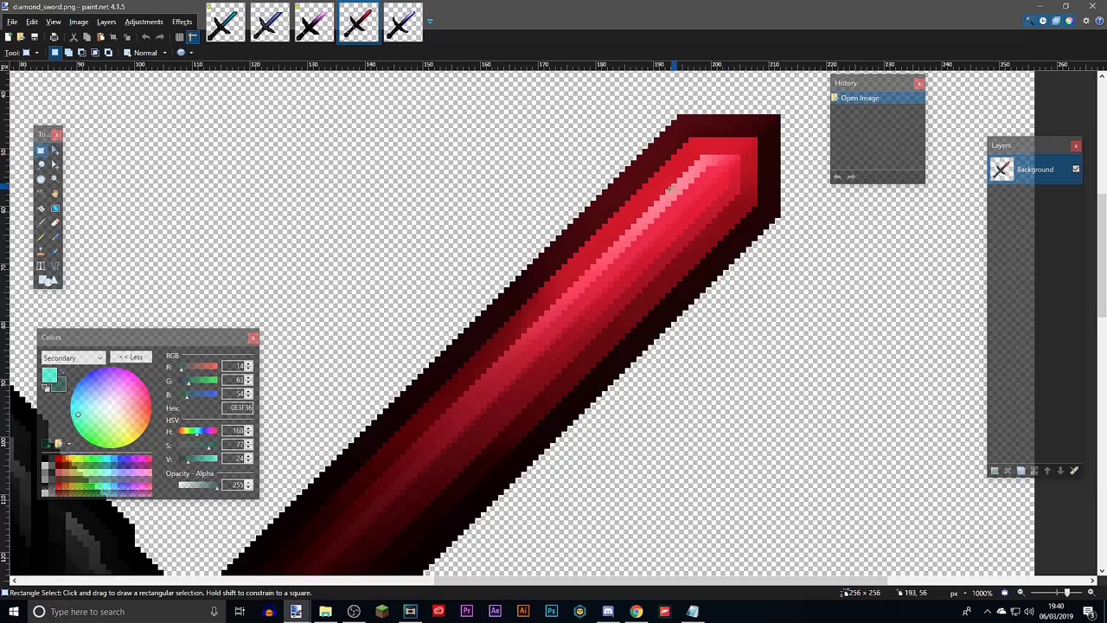
{"action": "scroll", "coordinate": [670, 263], "scroll_direction": "down", "scroll_amount": 3}
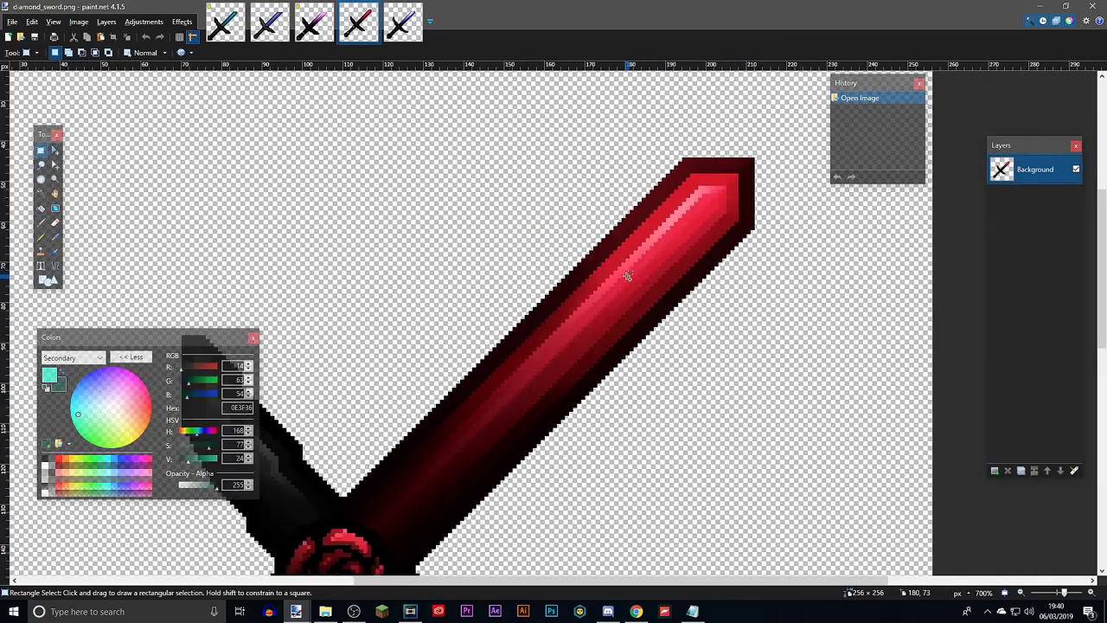
{"action": "scroll", "coordinate": [622, 271], "scroll_direction": "up", "scroll_amount": 2}
{"action": "scroll", "coordinate": [709, 177], "scroll_direction": "up", "scroll_amount": 2}
Switch to the blue-white sword image and examine how its blade shades from the white highlight to the dark edge.
{"action": "key", "text": "ctrl+Tab"}
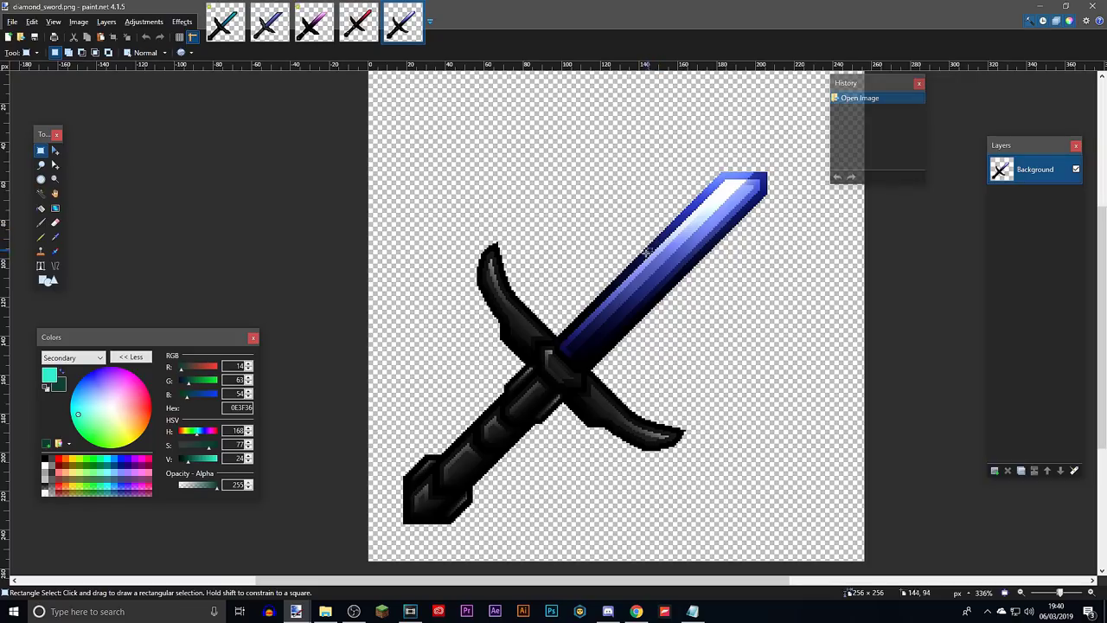
{"action": "scroll", "coordinate": [645, 249], "scroll_direction": "up", "scroll_amount": 1}
{"action": "scroll", "coordinate": [714, 256], "scroll_direction": "up", "scroll_amount": 4}
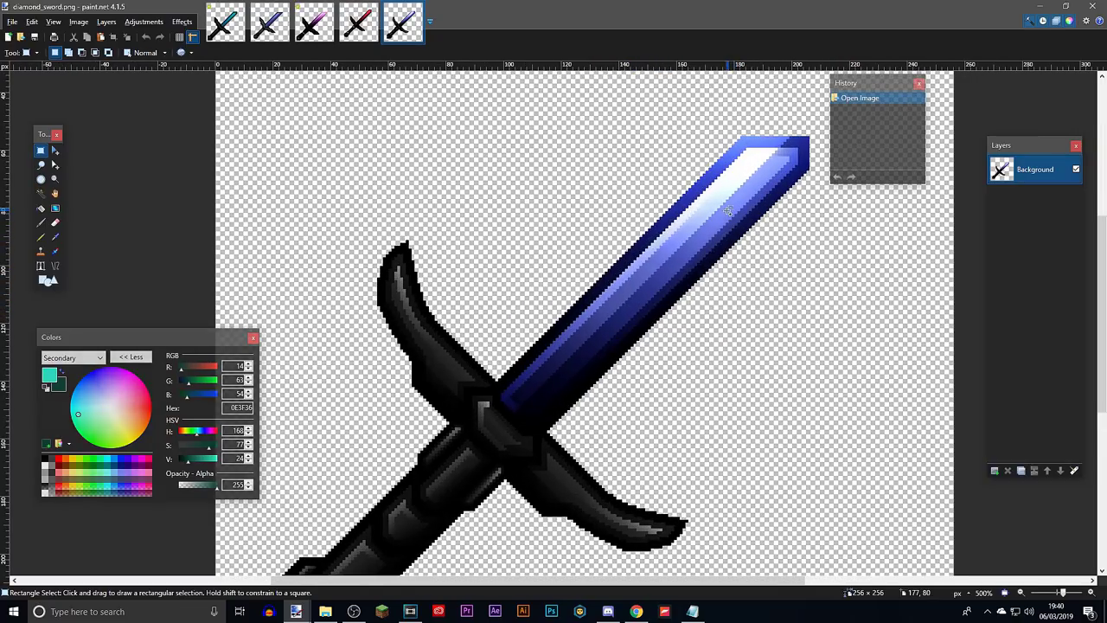
{"action": "scroll", "coordinate": [674, 195], "scroll_direction": "down", "scroll_amount": 5}
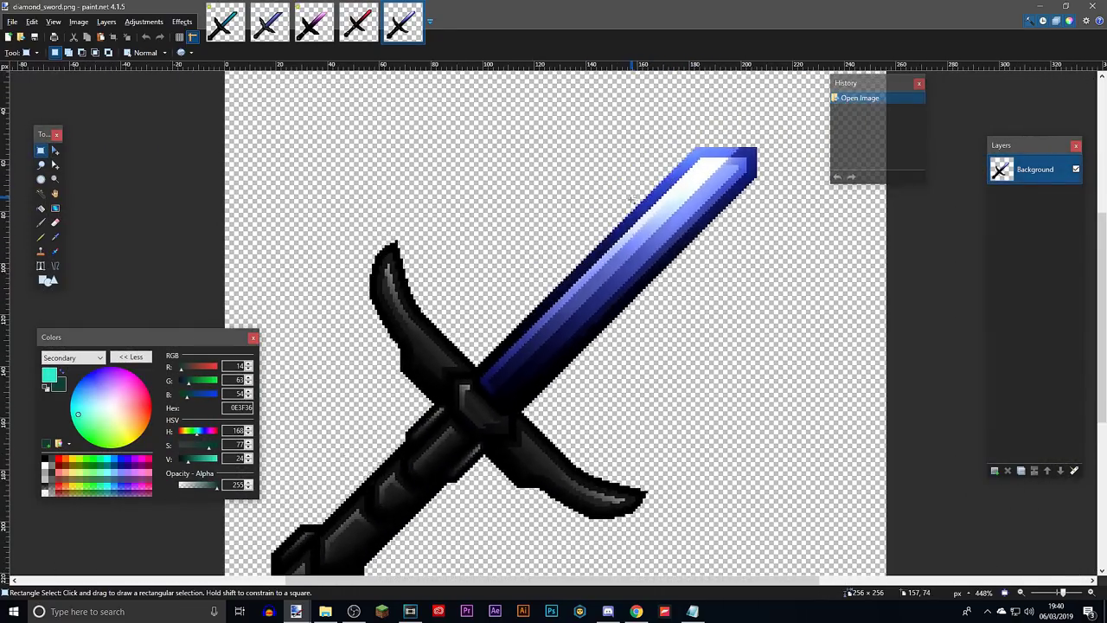
{"action": "scroll", "coordinate": [528, 367], "scroll_direction": "up", "scroll_amount": 4}
{"action": "scroll", "coordinate": [758, 144], "scroll_direction": "up", "scroll_amount": 6}
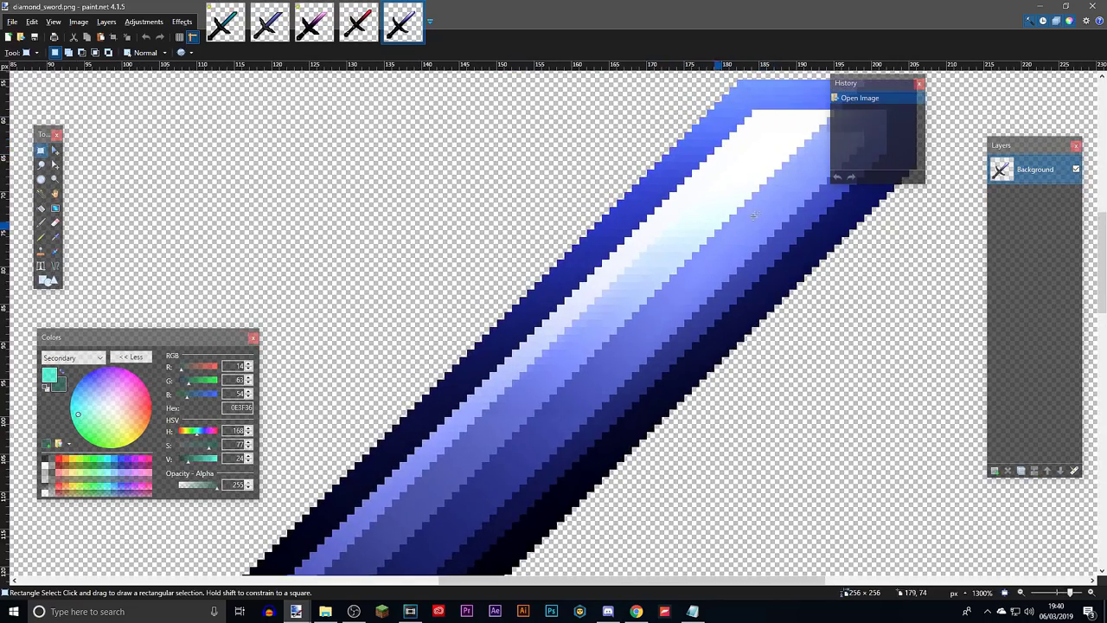
{"action": "scroll", "coordinate": [745, 142], "scroll_direction": "down", "scroll_amount": 4}
{"action": "scroll", "coordinate": [636, 268], "scroll_direction": "up", "scroll_amount": 3}
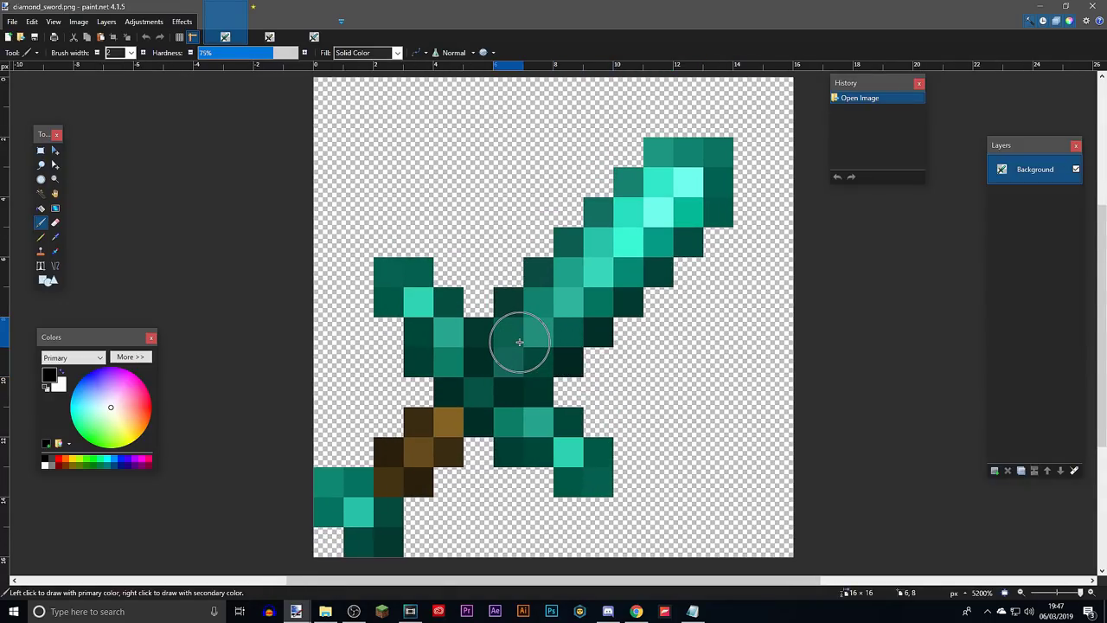
Examine the pixel shading of the 16 × 16 teal sword, from the bright tip to the dark base of the blade.
{"action": "scroll", "coordinate": [554, 355], "scroll_direction": "down", "scroll_amount": 2}
{"action": "scroll", "coordinate": [652, 314], "scroll_direction": "up", "scroll_amount": 1}
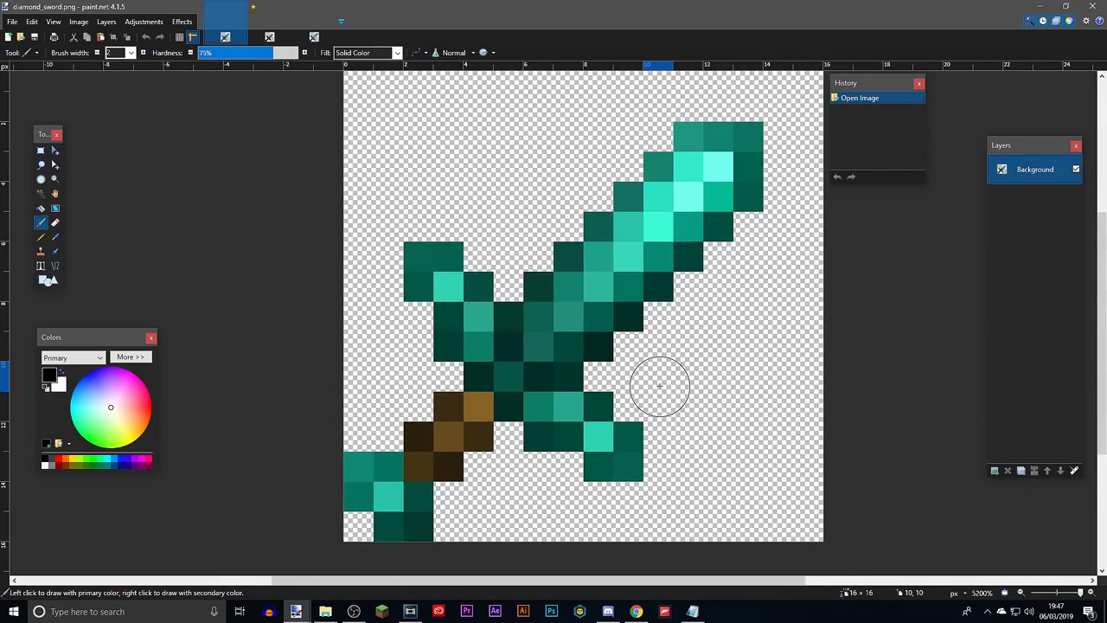
{"action": "scroll", "coordinate": [651, 288], "scroll_direction": "up", "scroll_amount": 1}
{"action": "scroll", "coordinate": [629, 248], "scroll_direction": "down", "scroll_amount": 2}
{"action": "scroll", "coordinate": [625, 244], "scroll_direction": "up", "scroll_amount": 2}
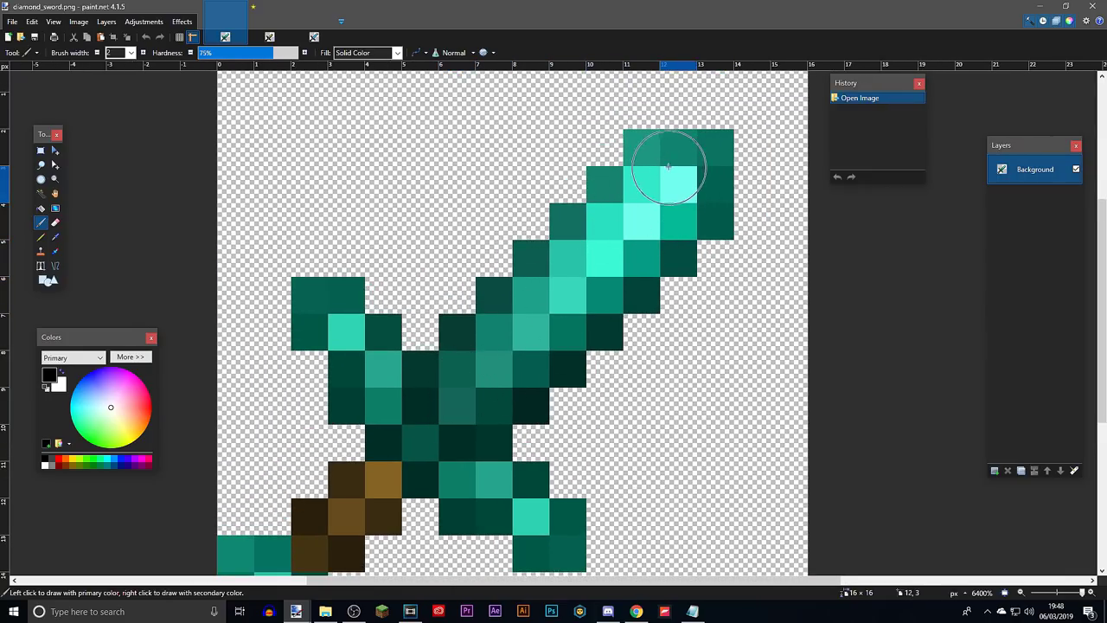
{"action": "scroll", "coordinate": [672, 217], "scroll_direction": "down", "scroll_amount": 2}
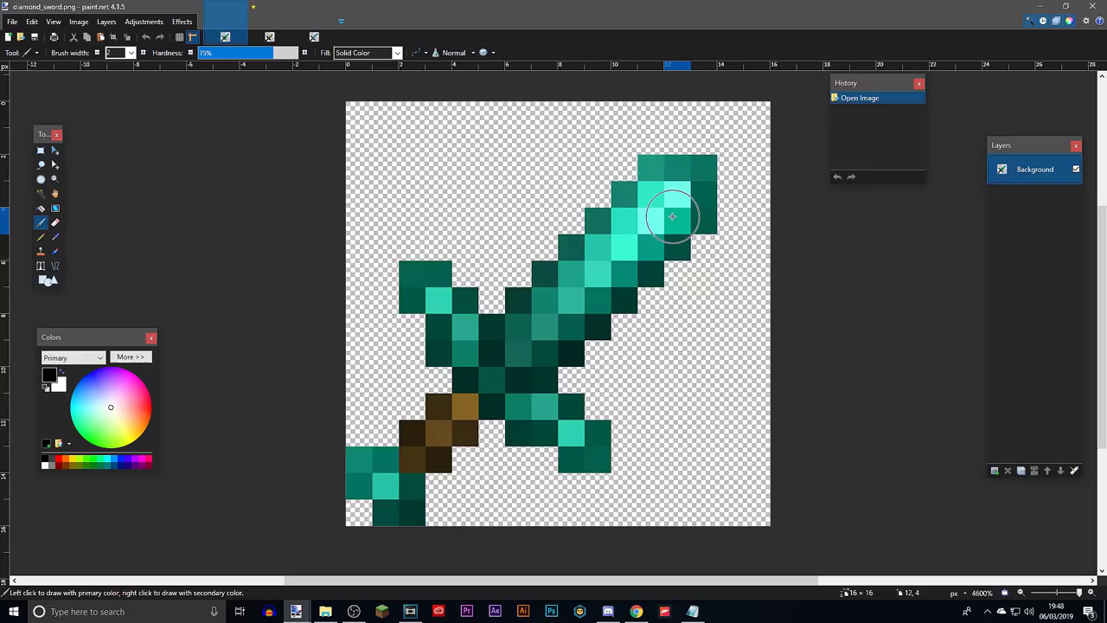
{"action": "scroll", "coordinate": [653, 222], "scroll_direction": "up", "scroll_amount": 2}
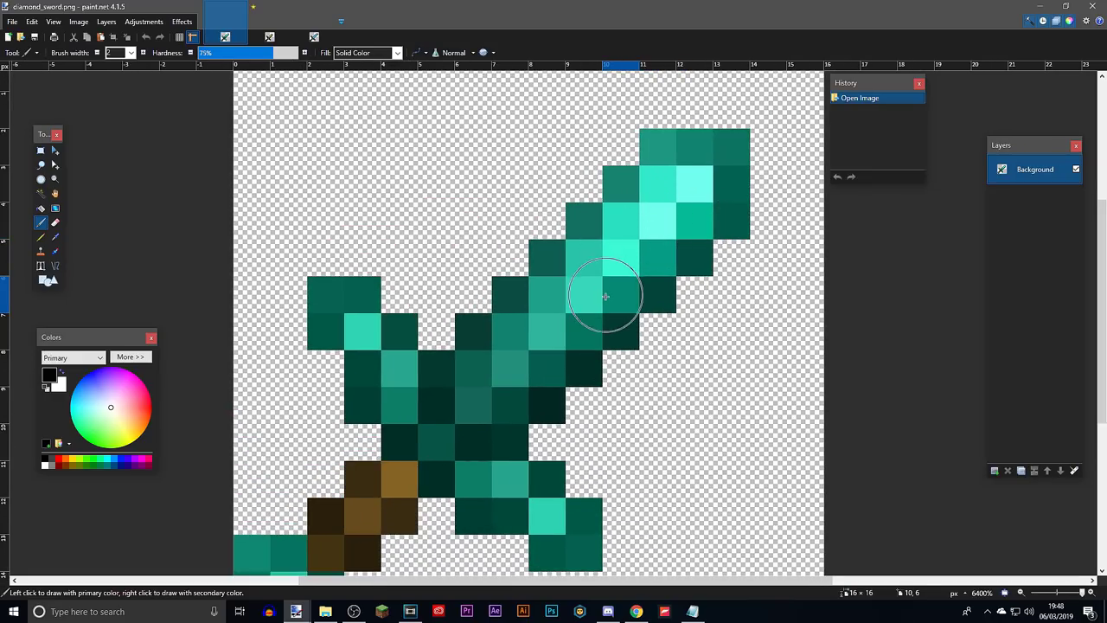
{"action": "scroll", "coordinate": [605, 296], "scroll_direction": "down", "scroll_amount": 2}
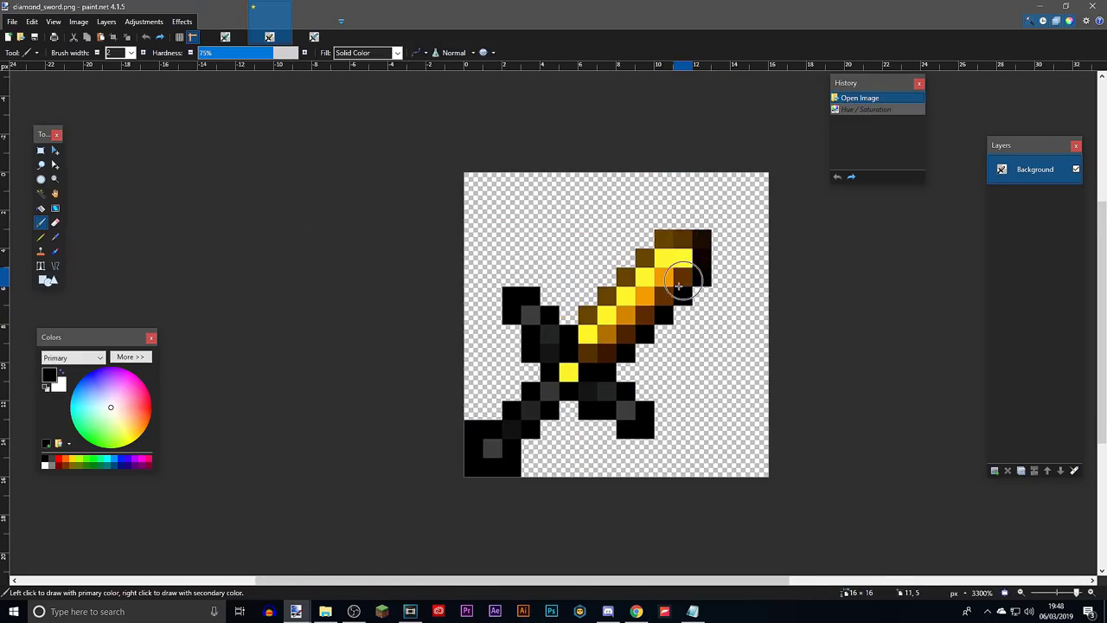
Examine the yellow, orange and brown shading of the 16 × 16 gold sword's blade and its black hilt.
{"action": "scroll", "coordinate": [671, 297], "scroll_direction": "up", "scroll_amount": 2}
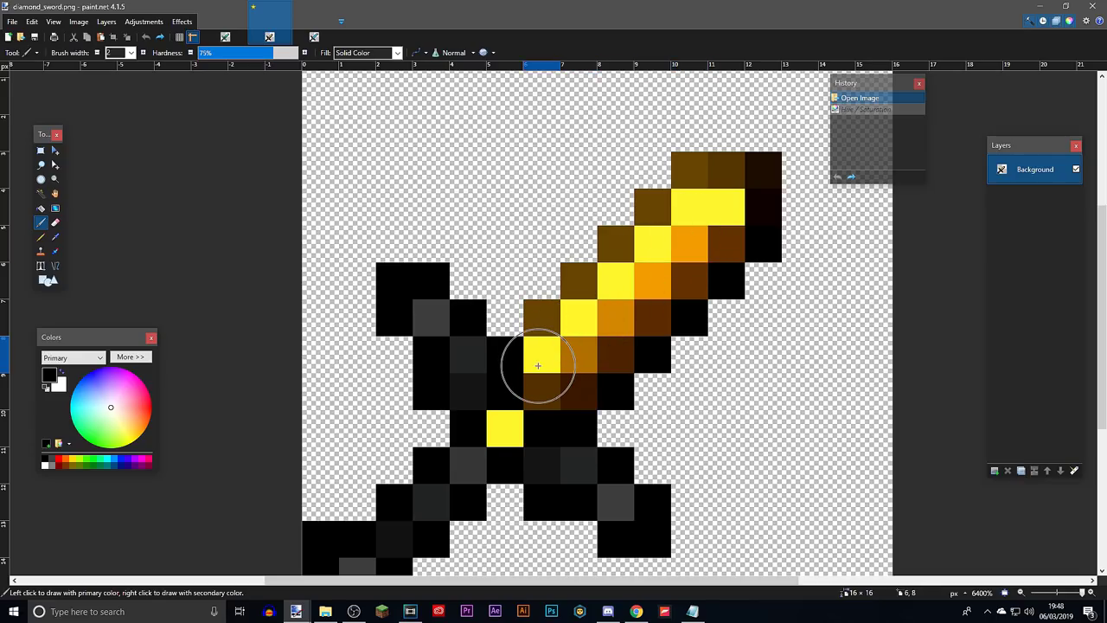
{"action": "scroll", "coordinate": [613, 313], "scroll_direction": "down", "scroll_amount": 3}
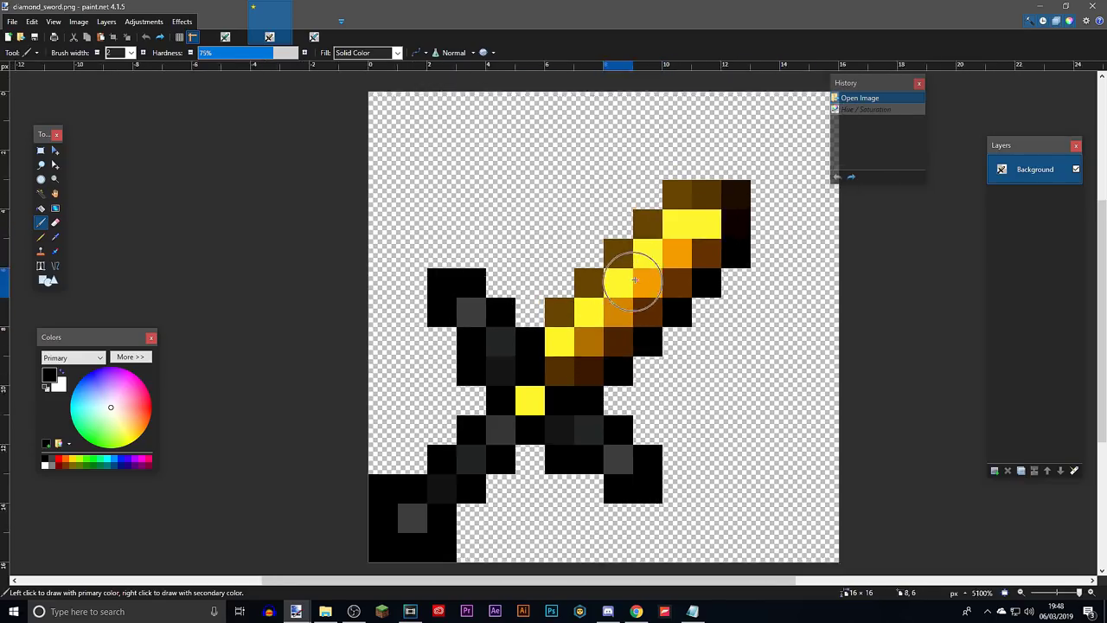
{"action": "scroll", "coordinate": [640, 281], "scroll_direction": "up", "scroll_amount": 3}
{"action": "scroll", "coordinate": [643, 282], "scroll_direction": "up", "scroll_amount": 1}
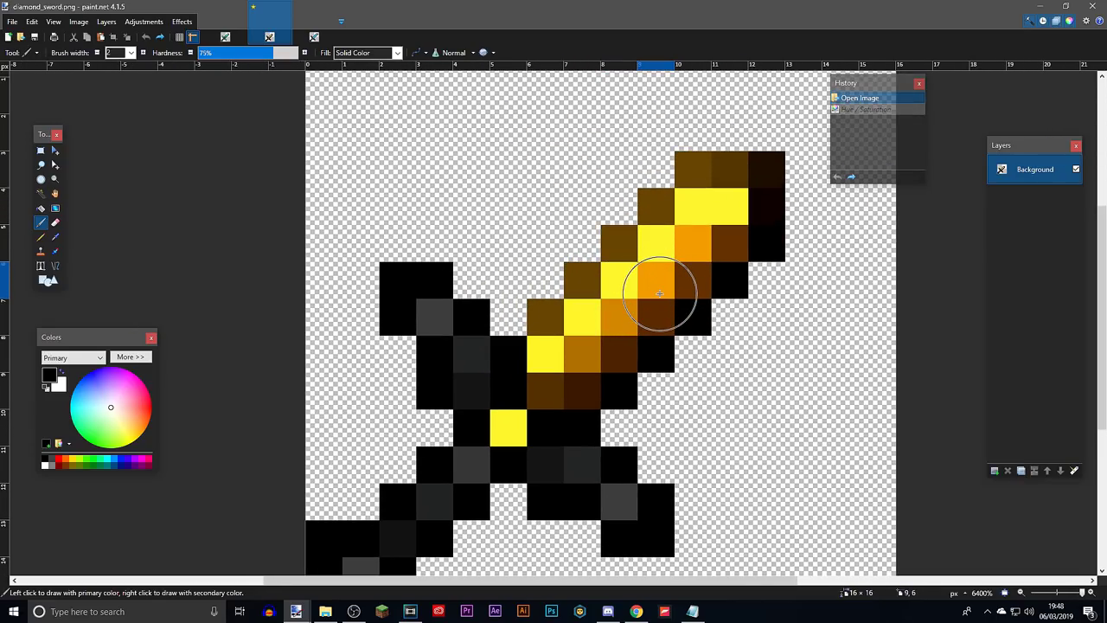
{"action": "left_click_drag", "start_coordinate": [673, 292], "coordinate": [675, 199]}
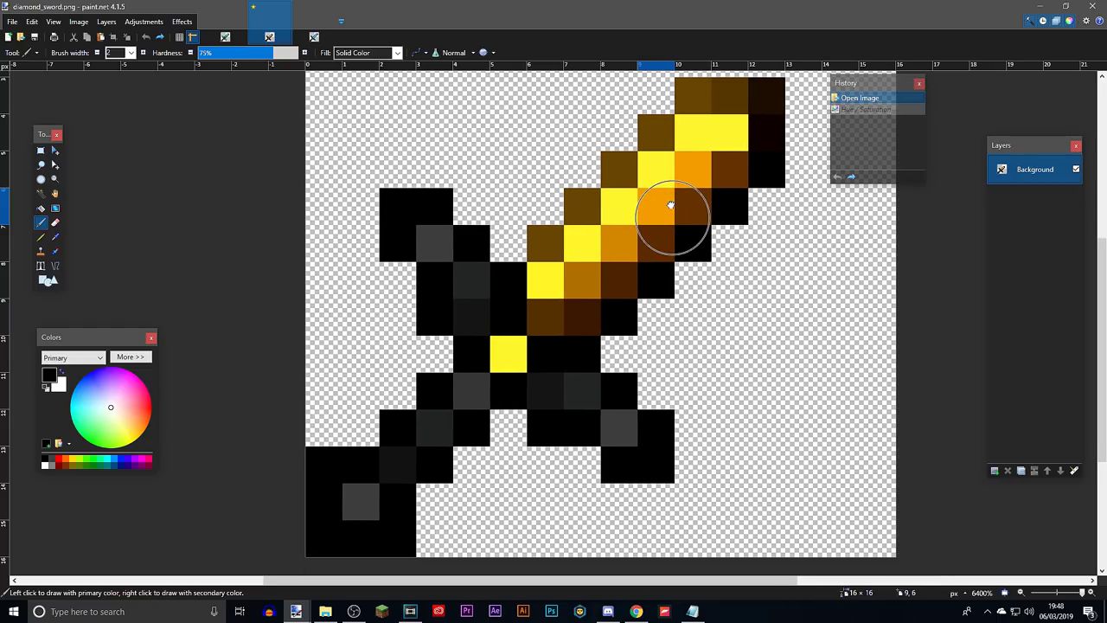
{"action": "left_click_drag", "start_coordinate": [672, 204], "coordinate": [671, 241]}
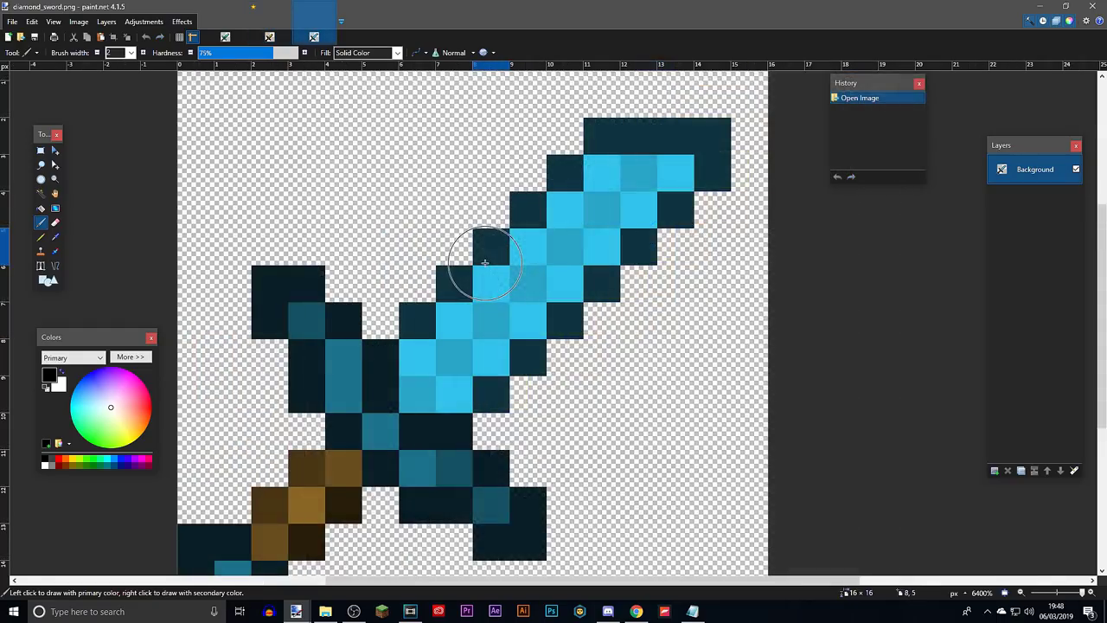
{"action": "left_click_drag", "start_coordinate": [494, 251], "coordinate": [568, 250]}
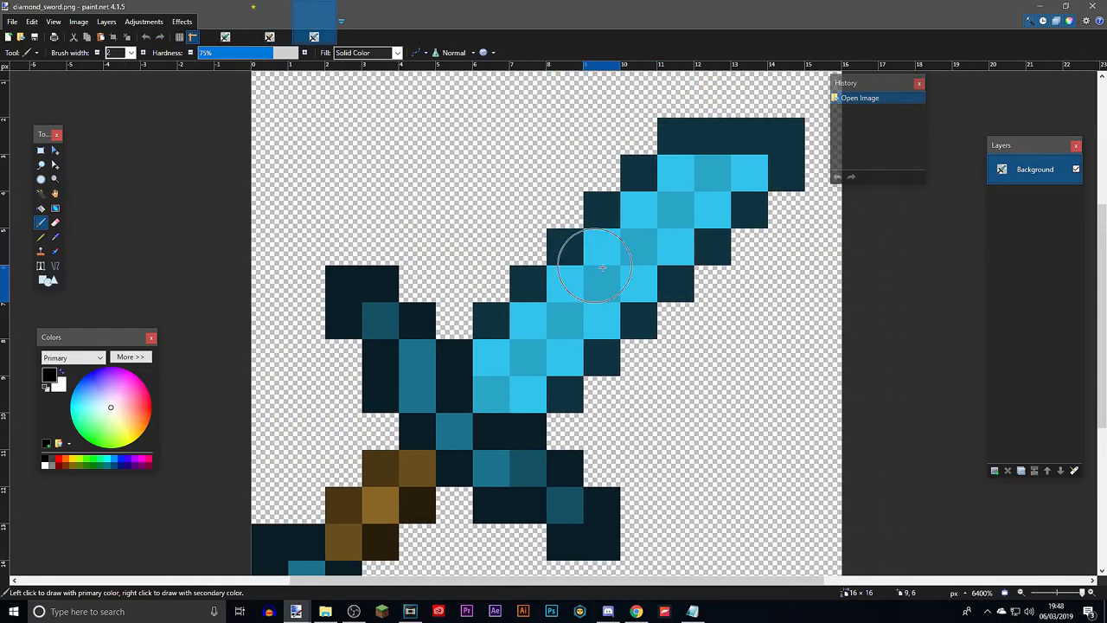
{"action": "key", "text": "s"}
{"action": "left_click_drag", "start_coordinate": [611, 311], "coordinate": [672, 397]}
{"action": "left_click", "coordinate": [671, 398]}
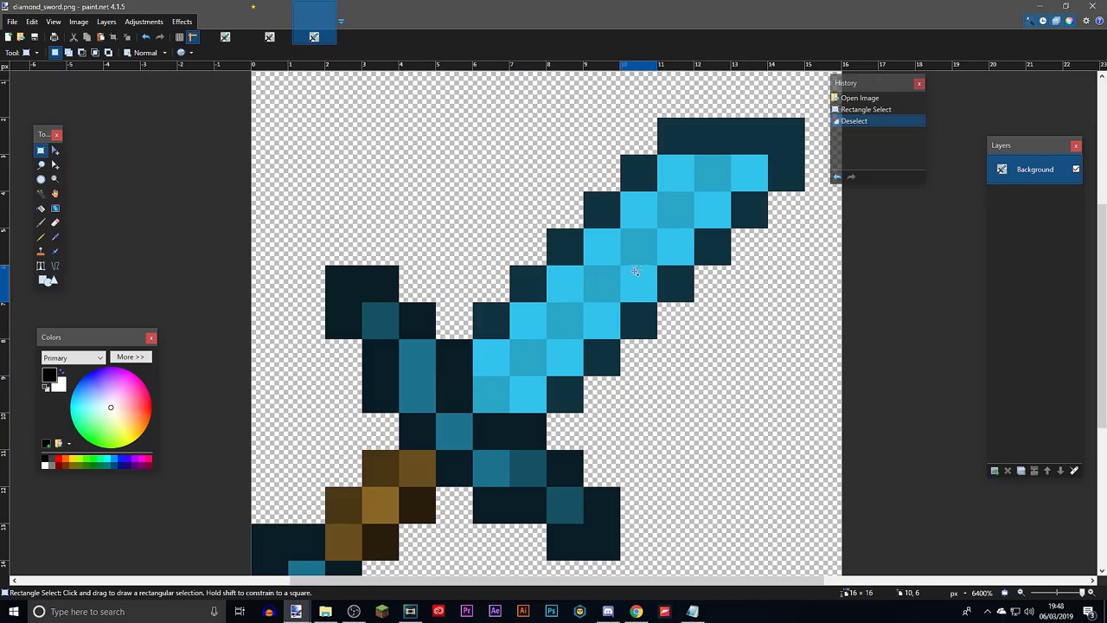
Sample the blade's light blue and paint over the darker middle pixel at the light-blue sword's tip with the Pencil.
{"action": "key", "text": "k"}
{"action": "left_click", "coordinate": [679, 176]}
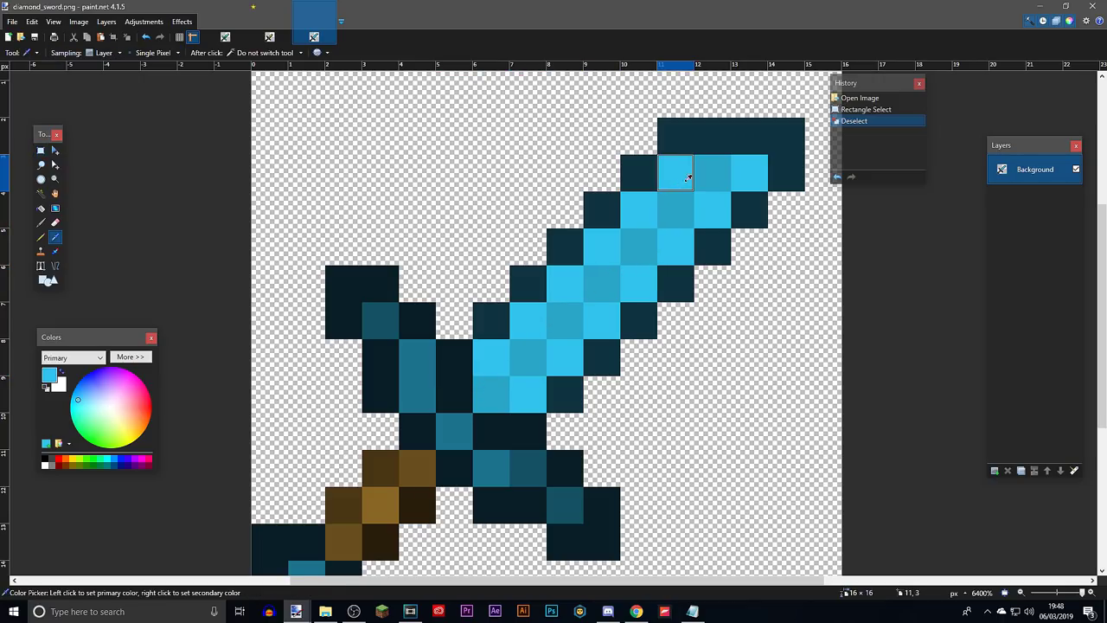
{"action": "key", "text": "p"}
{"action": "left_click", "coordinate": [712, 169]}
{"action": "scroll", "coordinate": [737, 197], "scroll_direction": "down", "scroll_amount": 4}
{"action": "scroll", "coordinate": [709, 232], "scroll_direction": "up", "scroll_amount": 4}
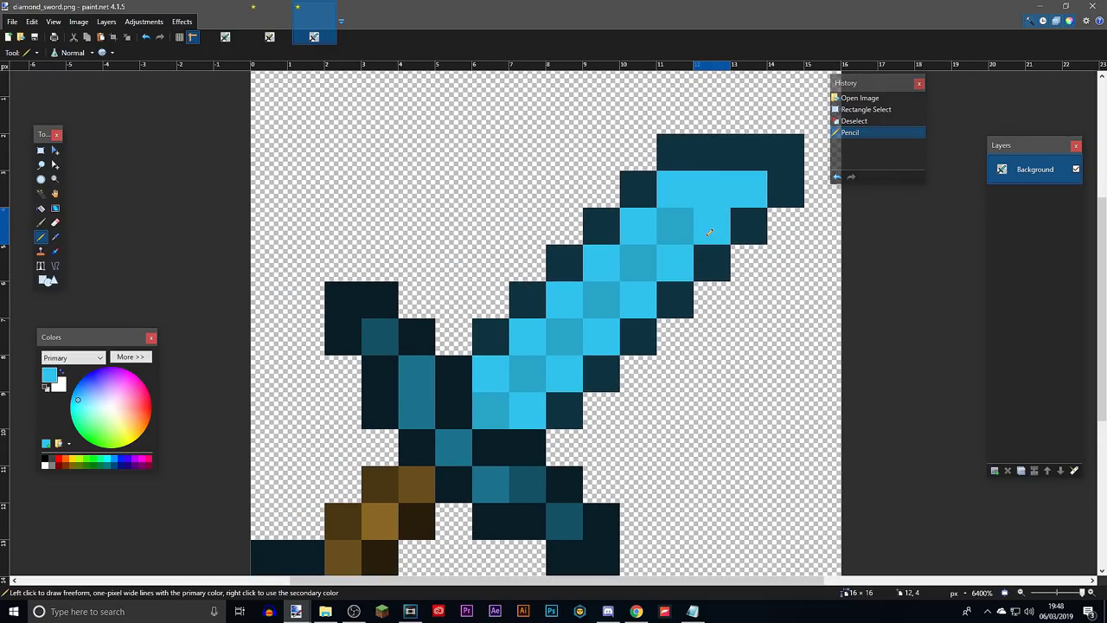
{"action": "scroll", "coordinate": [709, 231], "scroll_direction": "down", "scroll_amount": 4}
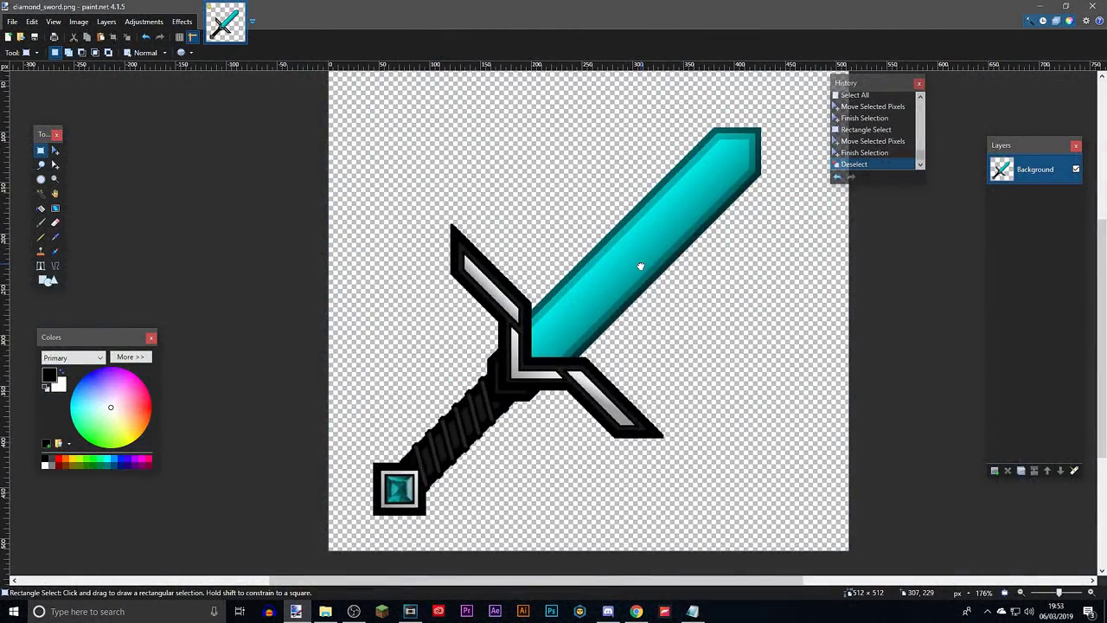
Examine the 512 × 512 cyan sword's smooth blade gradient and the two-tone border around its tip.
{"action": "scroll", "coordinate": [637, 265], "scroll_direction": "right", "scroll_amount": 2}
{"action": "scroll", "coordinate": [578, 286], "scroll_direction": "down", "scroll_amount": 3}
{"action": "scroll", "coordinate": [556, 281], "scroll_direction": "up", "scroll_amount": 3}
{"action": "scroll", "coordinate": [576, 298], "scroll_direction": "up", "scroll_amount": 4}
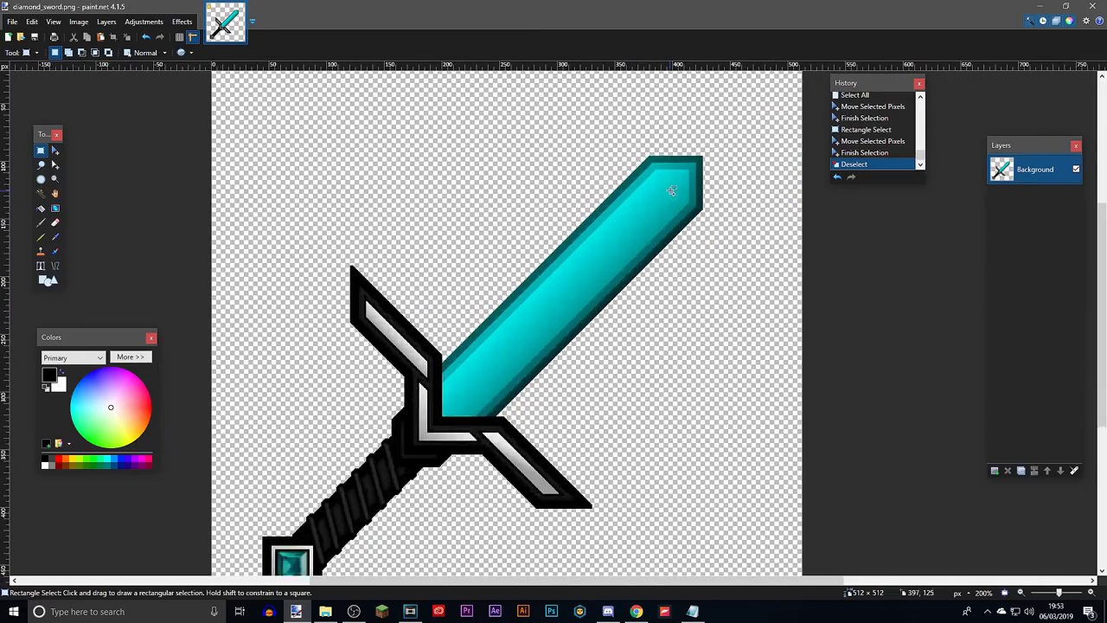
{"action": "scroll", "coordinate": [692, 208], "scroll_direction": "down", "scroll_amount": 1}
{"action": "scroll", "coordinate": [697, 208], "scroll_direction": "up", "scroll_amount": 1}
{"action": "scroll", "coordinate": [697, 208], "scroll_direction": "up", "scroll_amount": 1}
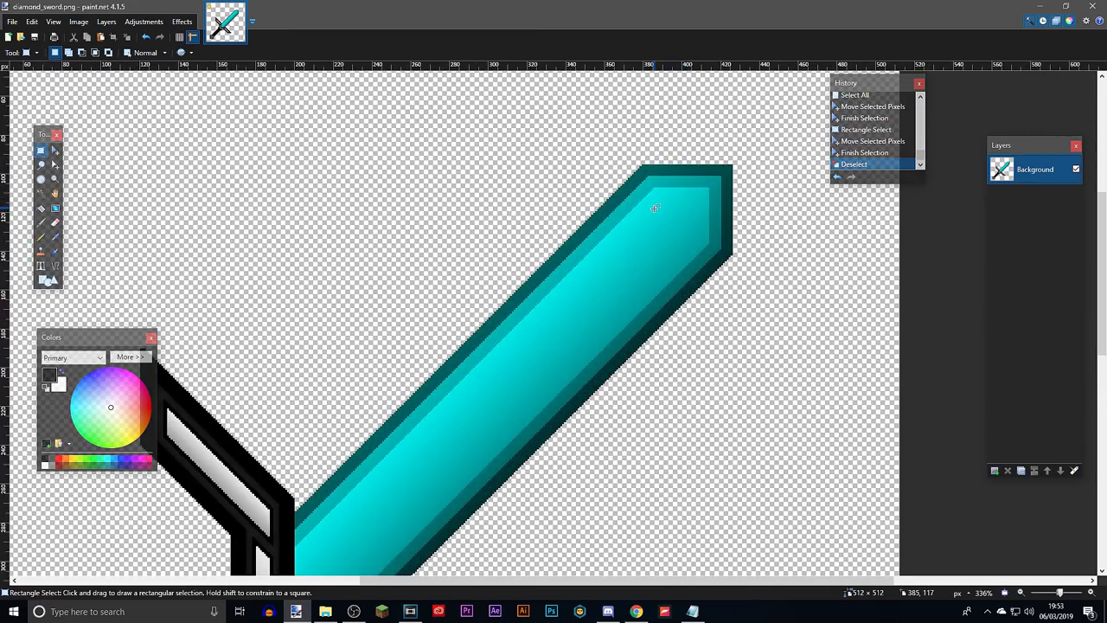
Select the entire inner gradient area of the cyan blade, inside its two-tone border, with the Magic Wand at 23% tolerance.
{"action": "key", "text": "s"}
{"action": "key", "text": "s"}
{"action": "key", "text": "s"}
{"action": "scroll", "coordinate": [648, 229], "scroll_direction": "down", "scroll_amount": 1}
{"action": "scroll", "coordinate": [573, 280], "scroll_direction": "up", "scroll_amount": 1}
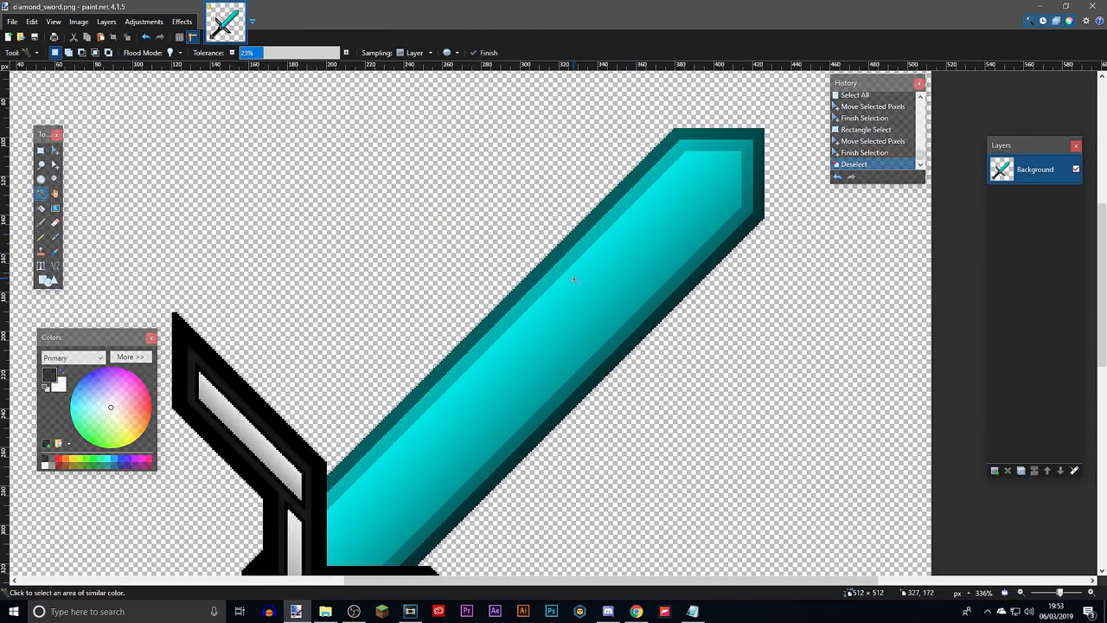
{"action": "left_click_drag", "start_coordinate": [574, 307], "coordinate": [615, 284]}
{"action": "scroll", "coordinate": [626, 276], "scroll_direction": "down", "scroll_amount": 5}
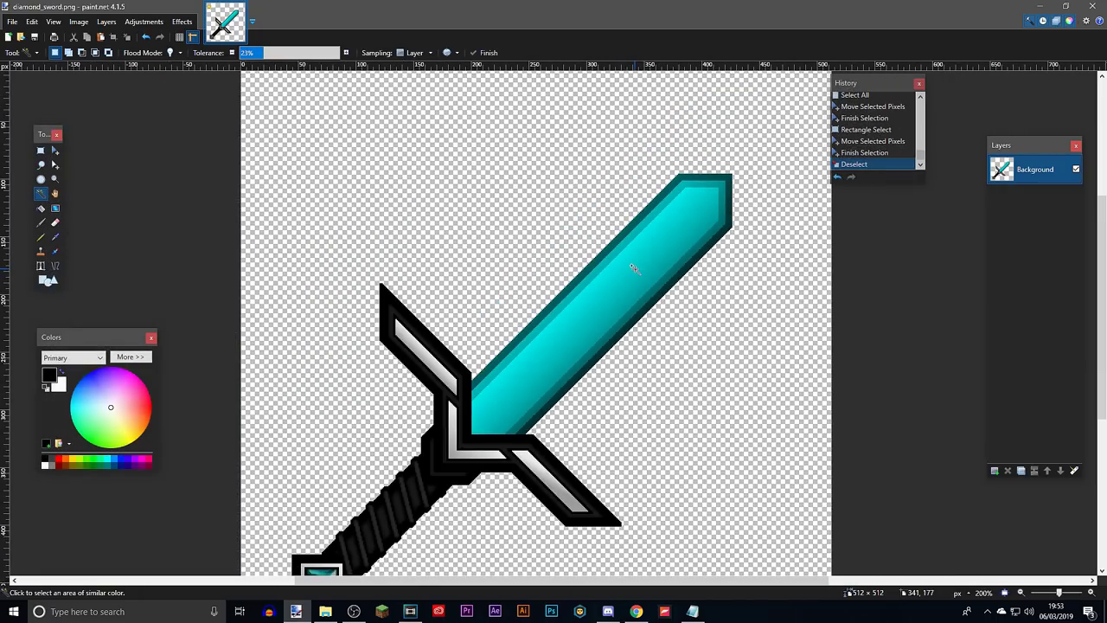
{"action": "scroll", "coordinate": [632, 266], "scroll_direction": "up", "scroll_amount": 2}
{"action": "left_click", "coordinate": [717, 187]}
{"action": "left_click", "coordinate": [709, 175], "text": "ctrl"}
{"action": "left_click", "coordinate": [692, 235], "text": "ctrl"}
{"action": "left_click", "coordinate": [681, 256], "text": "ctrl"}
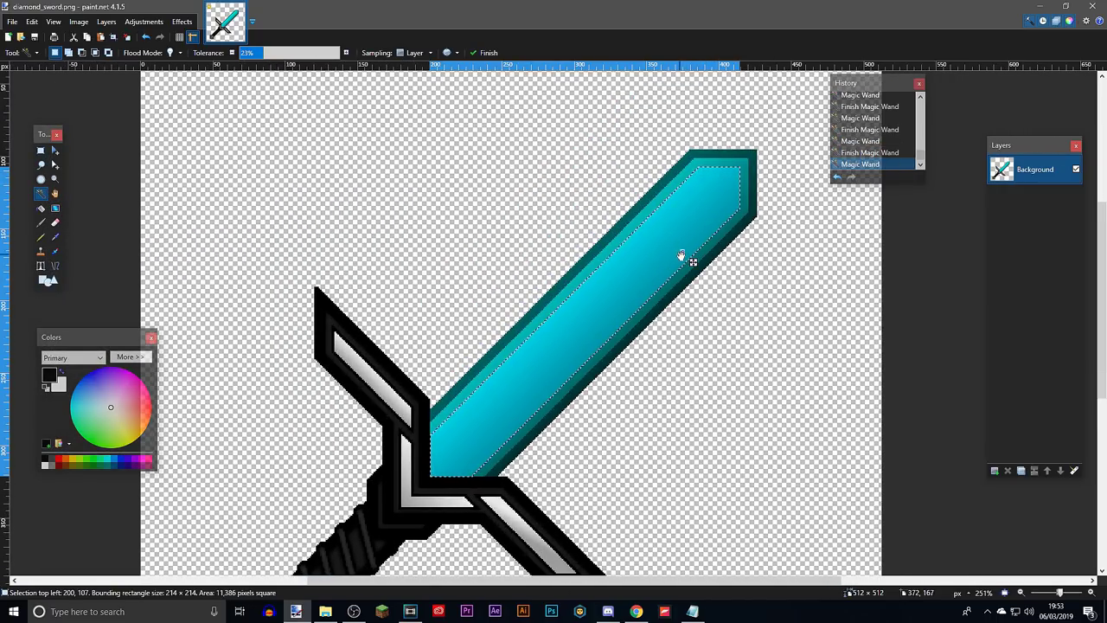
Add a new layer and apply the Outline Selection effect to the blade selection in black at strength 1.00.
{"action": "key", "text": "ctrl+shift+n"}
{"action": "left_click", "coordinate": [182, 21]}
{"action": "mouse_move", "coordinate": [207, 178]}
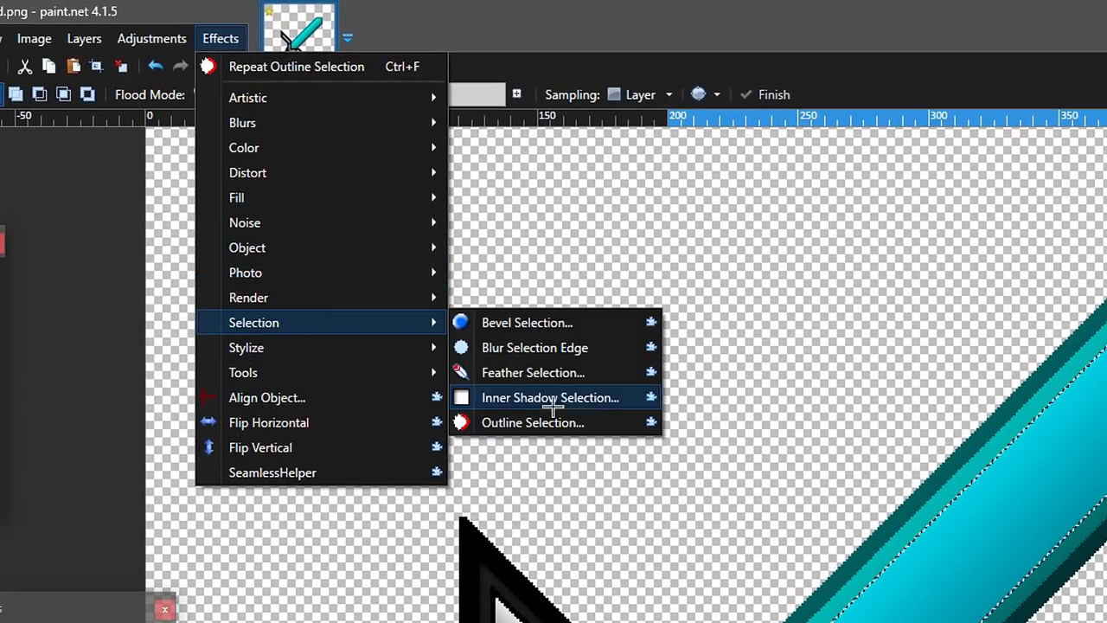
{"action": "left_click", "coordinate": [553, 422]}
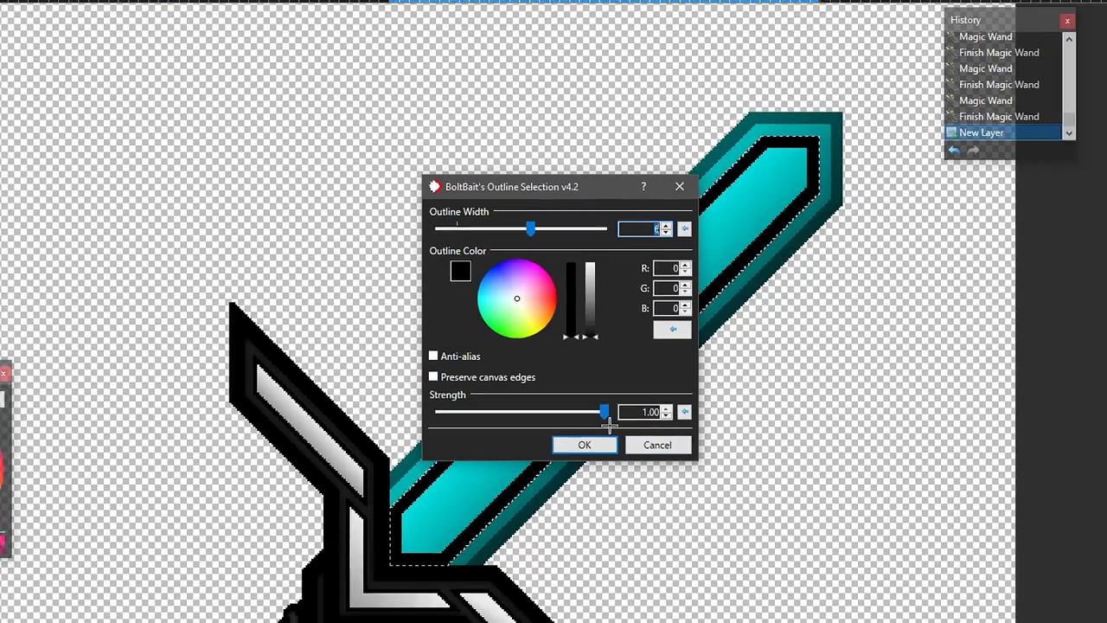
{"action": "key", "text": "Return"}
Clear the selection and invert the colors of the new layer's black outline to white.
{"action": "left_click", "coordinate": [726, 149]}
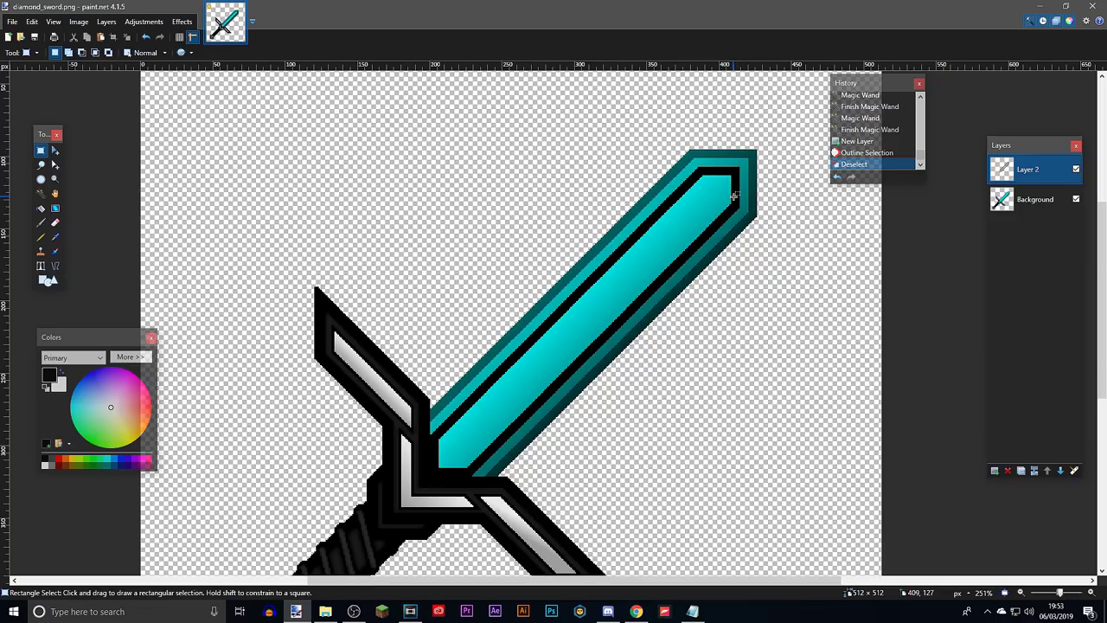
{"action": "key", "text": "ctrl+shift+i"}
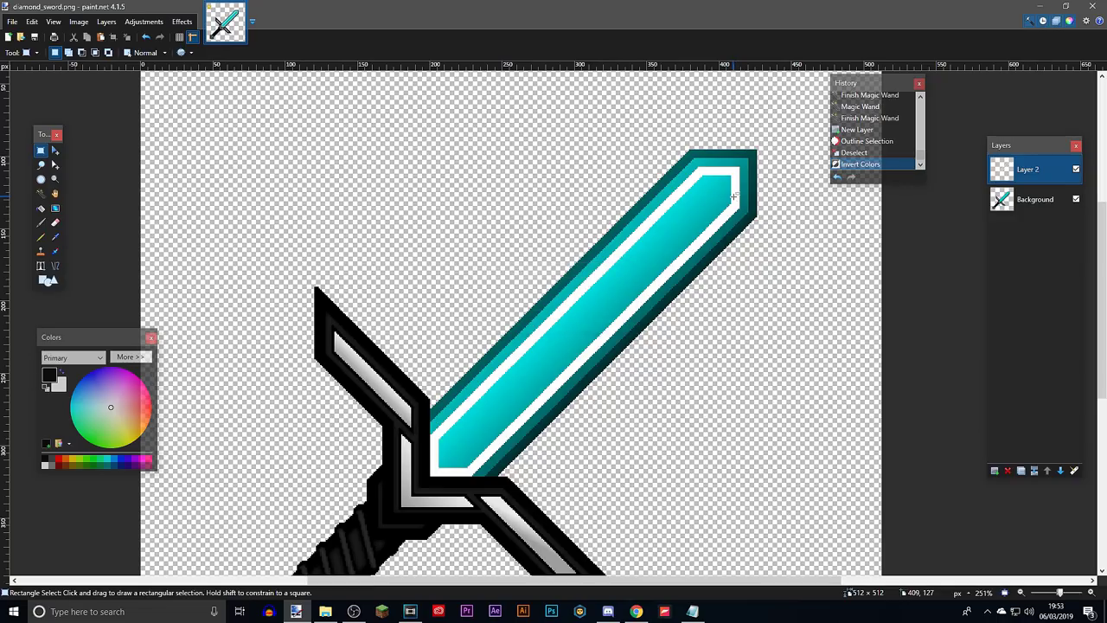
{"action": "scroll", "coordinate": [733, 197], "scroll_direction": "up", "scroll_amount": 5}
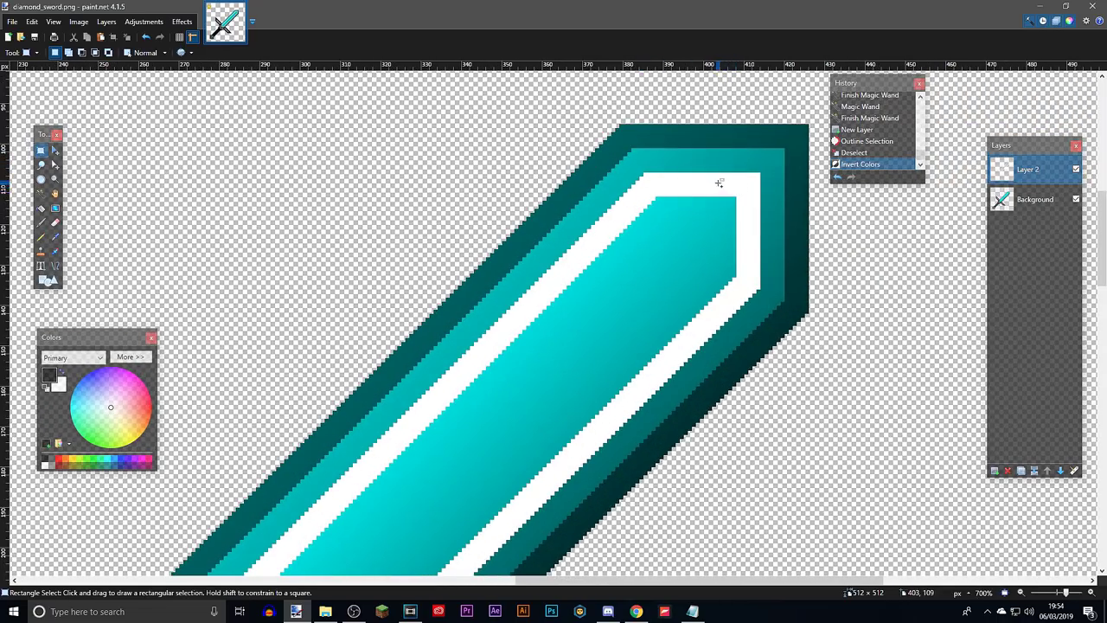
{"action": "scroll", "coordinate": [719, 182], "scroll_direction": "down", "scroll_amount": 5}
Select small rectangles over the white outline's right corner at the tip and its corner at the guard, and erase them.
{"action": "scroll", "coordinate": [727, 179], "scroll_direction": "up", "scroll_amount": 3}
{"action": "left_click_drag", "start_coordinate": [723, 168], "coordinate": [748, 176]}
{"action": "scroll", "coordinate": [523, 290], "scroll_direction": "down", "scroll_amount": 2}
{"action": "left_click_drag", "start_coordinate": [320, 398], "coordinate": [347, 446]}
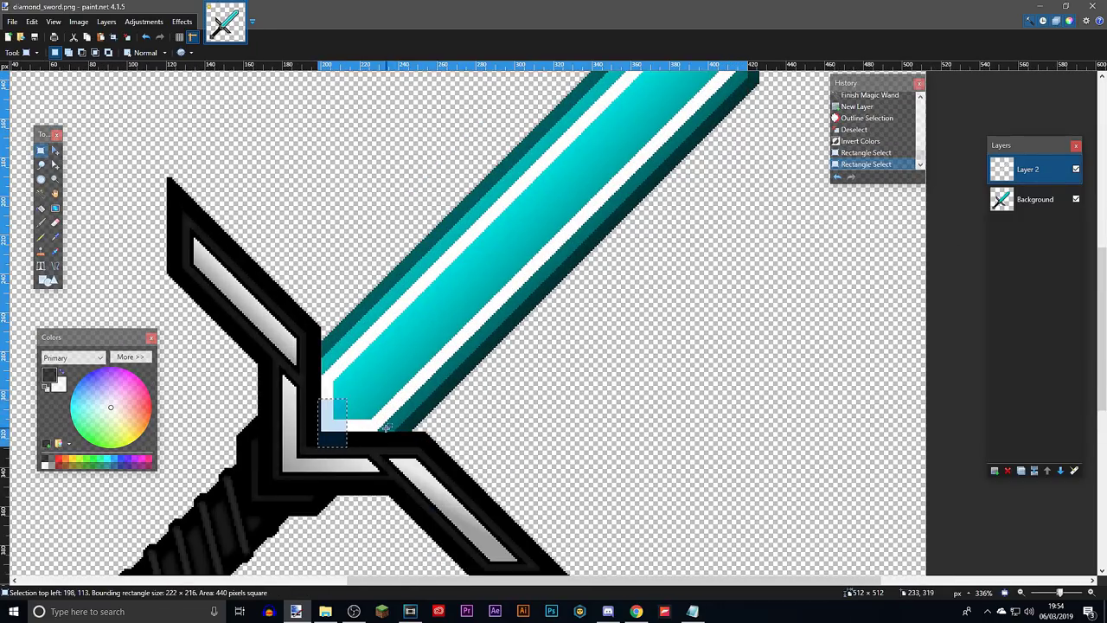
{"action": "key", "text": "Delete"}
Select the separated lower-right part of the white outline with the Magic Wand and erase it.
{"action": "key", "text": "s"}
{"action": "key", "text": "s"}
{"action": "key", "text": "s"}
{"action": "left_click", "coordinate": [370, 423]}
{"action": "key", "text": "Delete"}
{"action": "scroll", "coordinate": [413, 408], "scroll_direction": "up", "scroll_amount": 2}
{"action": "scroll", "coordinate": [413, 407], "scroll_direction": "down", "scroll_amount": 4}
{"action": "scroll", "coordinate": [698, 186], "scroll_direction": "up", "scroll_amount": 4}
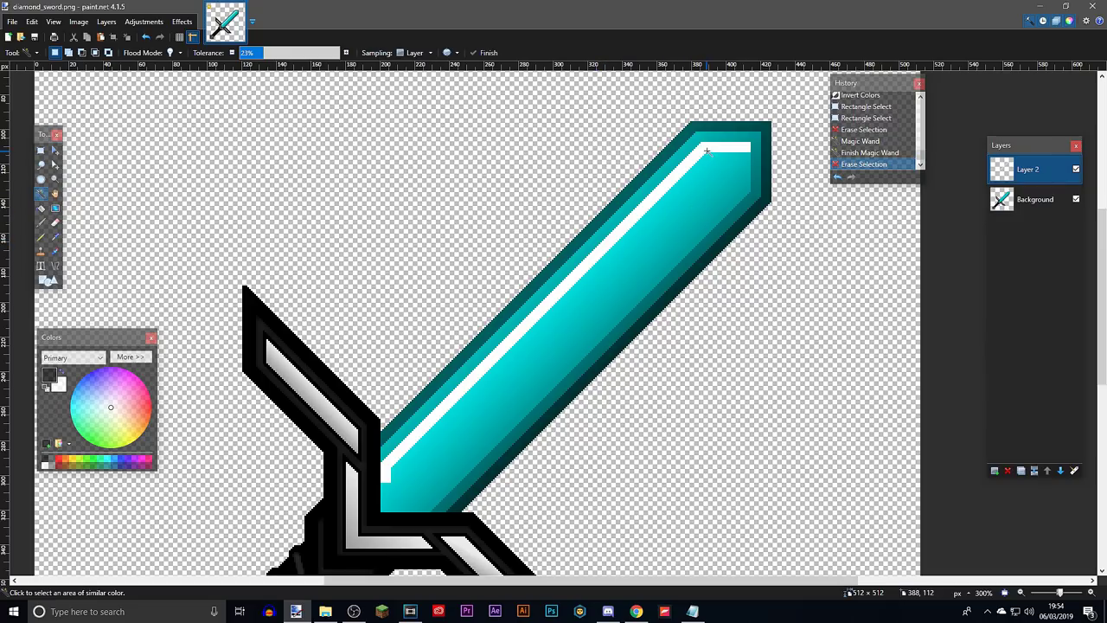
Set up the Eraser with a brush width of 100 and a hardness of 0%.
{"action": "key", "text": "s"}
{"action": "key", "text": "e"}
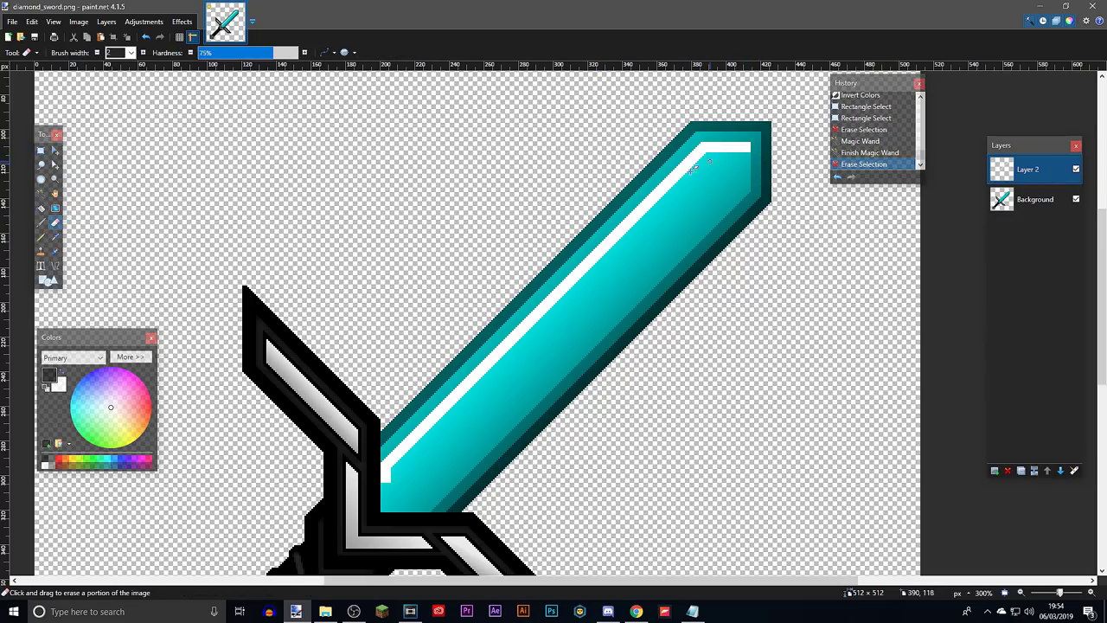
{"action": "left_click", "coordinate": [144, 53]}
{"action": "double_click", "coordinate": [109, 53]}
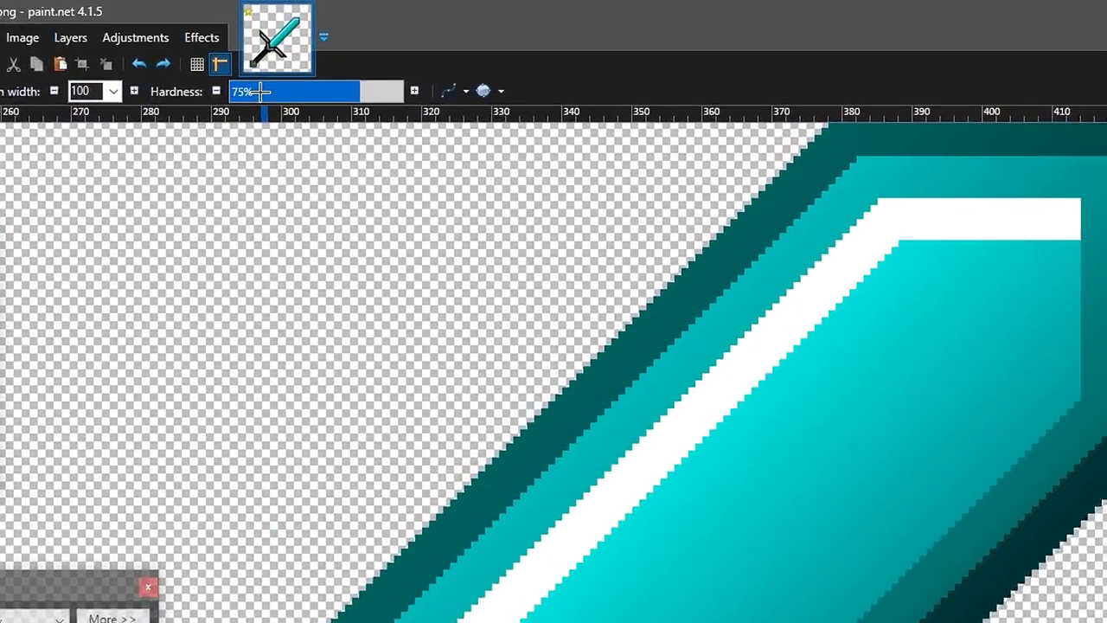
{"action": "left_click", "coordinate": [222, 53]}
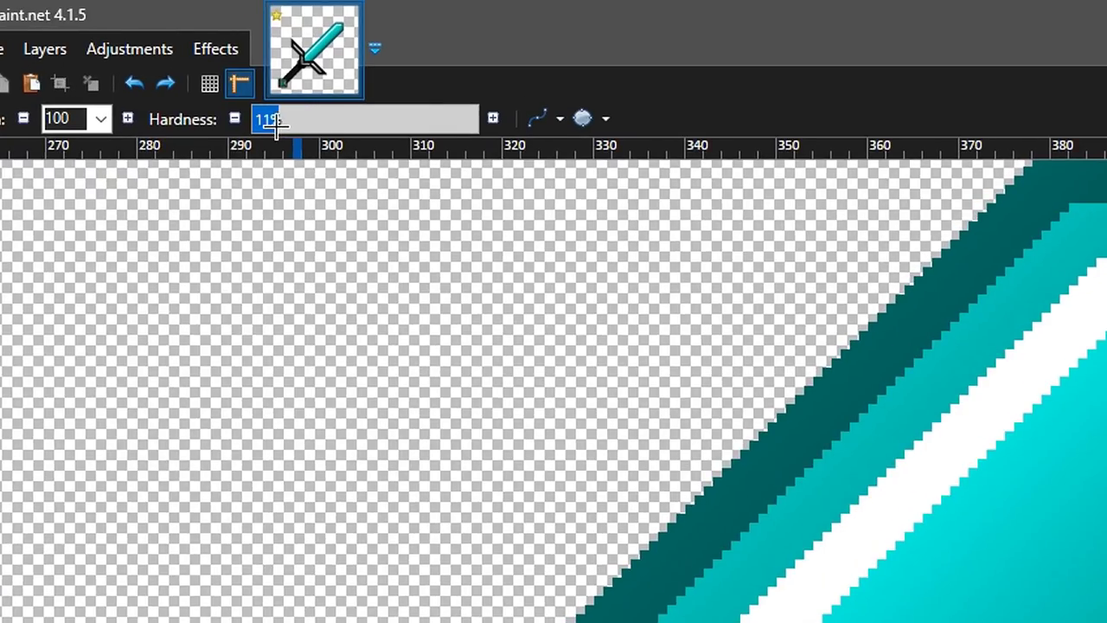
{"action": "left_click_drag", "start_coordinate": [276, 125], "coordinate": [250, 125]}
Fade the white highlight at the blade's tip by dabbing beside it with the soft Eraser.
{"action": "left_click", "coordinate": [801, 221]}
{"action": "left_click", "coordinate": [800, 218]}
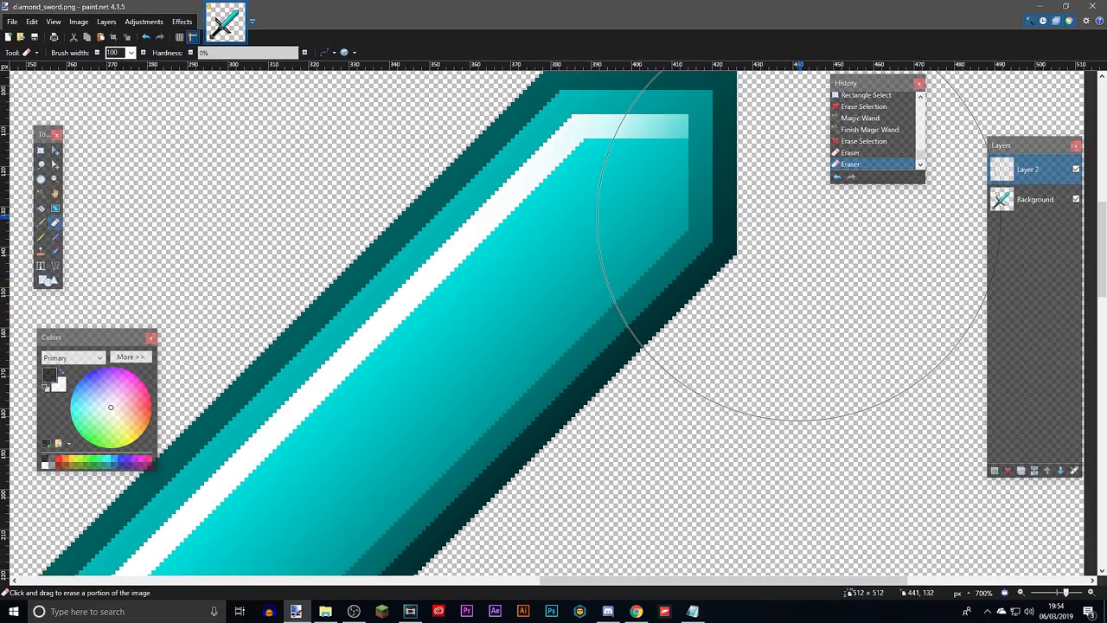
{"action": "left_click", "coordinate": [793, 224]}
{"action": "left_click", "coordinate": [792, 224]}
{"action": "left_click", "coordinate": [791, 224]}
{"action": "left_click", "coordinate": [753, 217]}
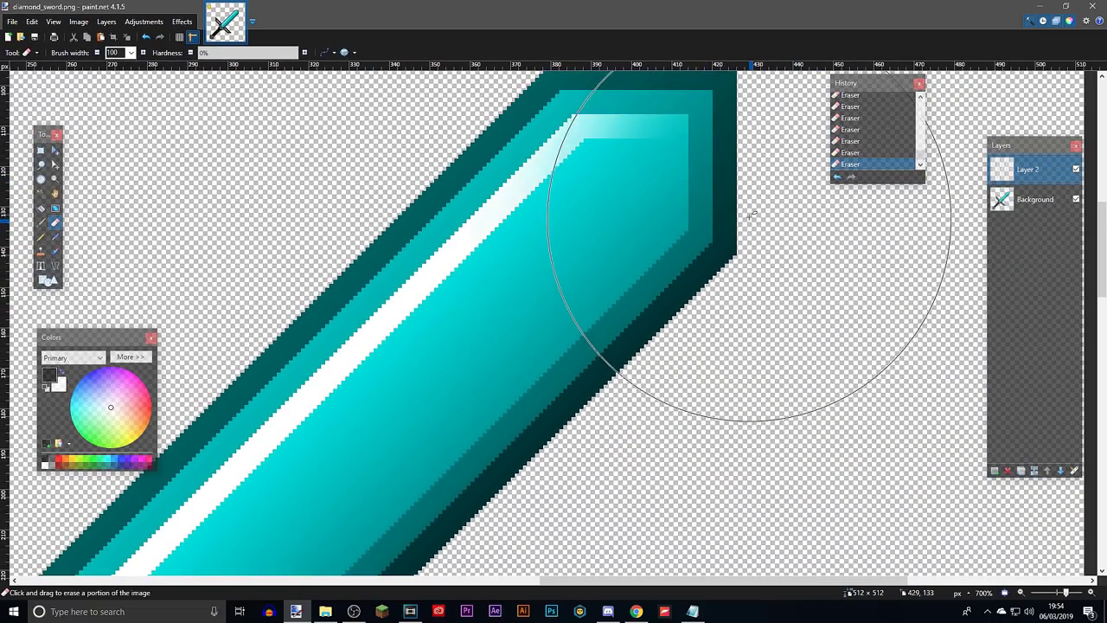